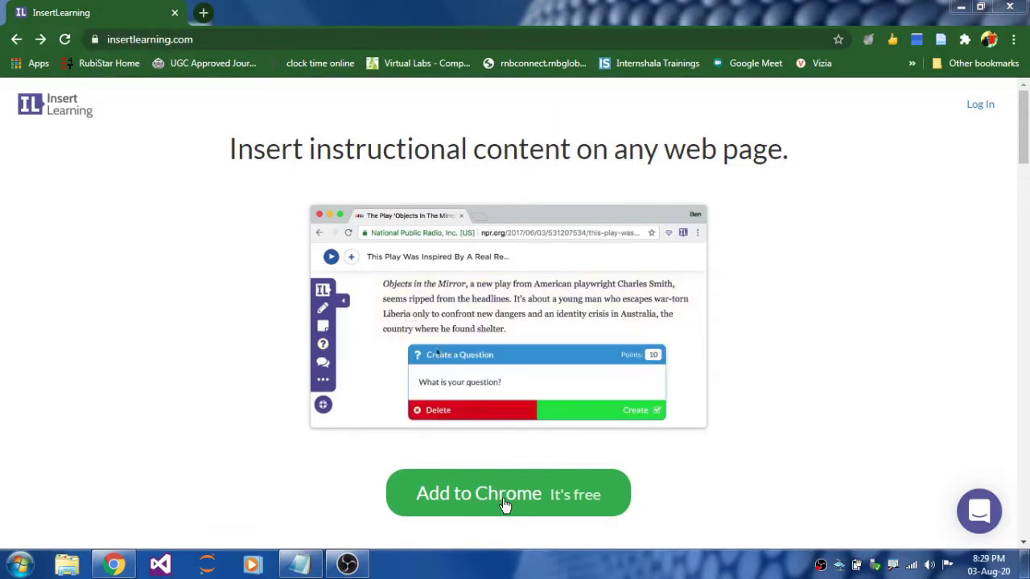
Start the free InsertLearning Chrome extension sign-up from the insertlearning.com home page.
{"action": "left_click", "coordinate": [504, 502]}
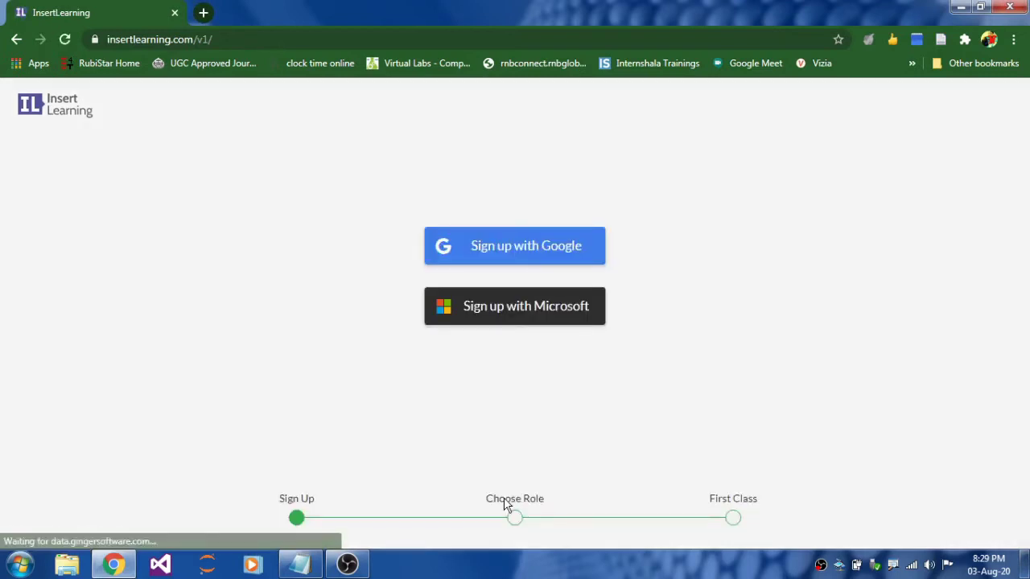
Sign up, try the Student role, then back out without joining a class.
{"action": "left_click", "coordinate": [545, 321]}
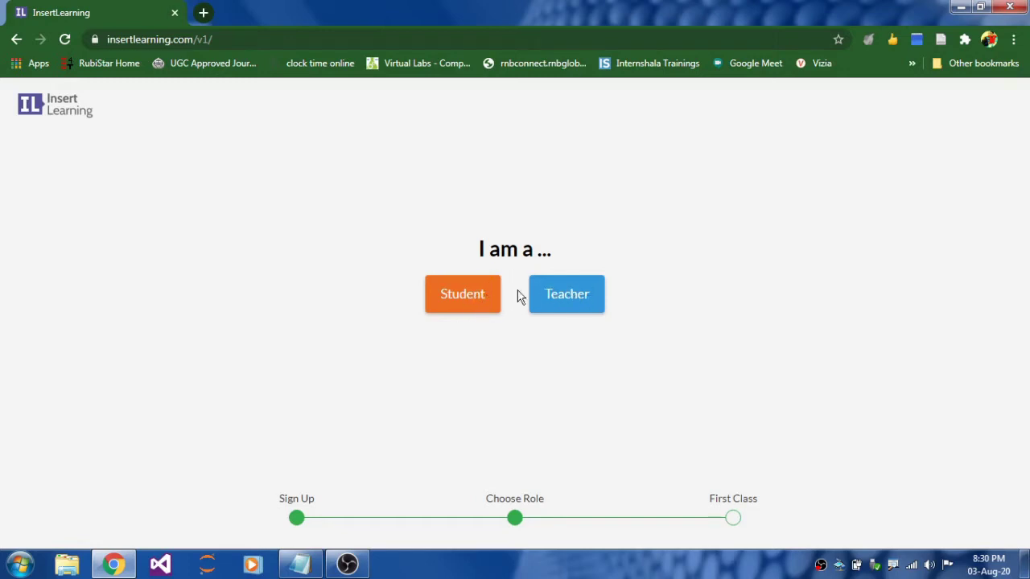
{"action": "left_click", "coordinate": [448, 295]}
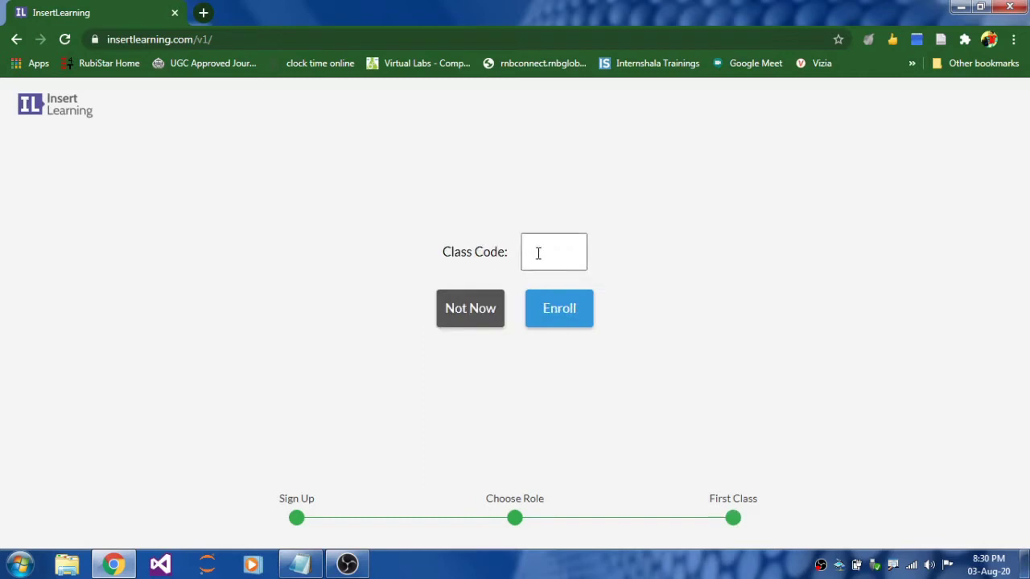
{"action": "left_click", "coordinate": [538, 254]}
{"action": "left_click", "coordinate": [470, 313]}
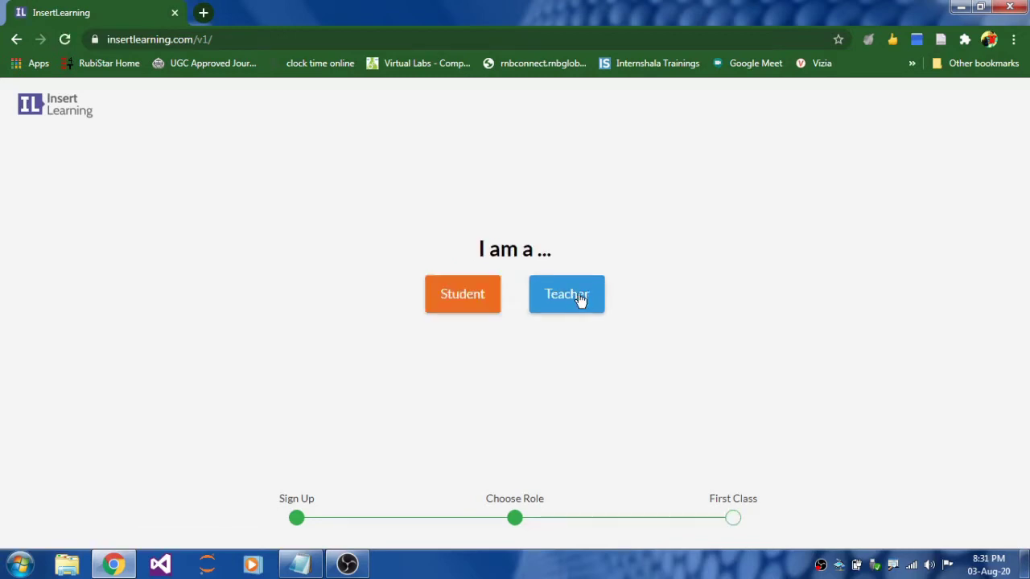
Choose the Teacher role and create a class named 'Bsc II'.
{"action": "left_click", "coordinate": [581, 299]}
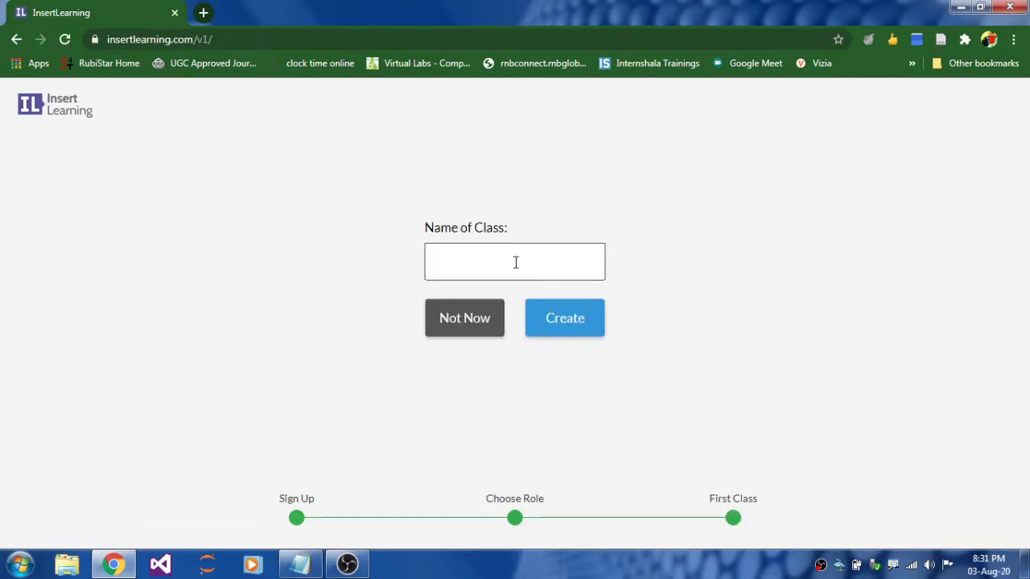
{"action": "left_click", "coordinate": [515, 262]}
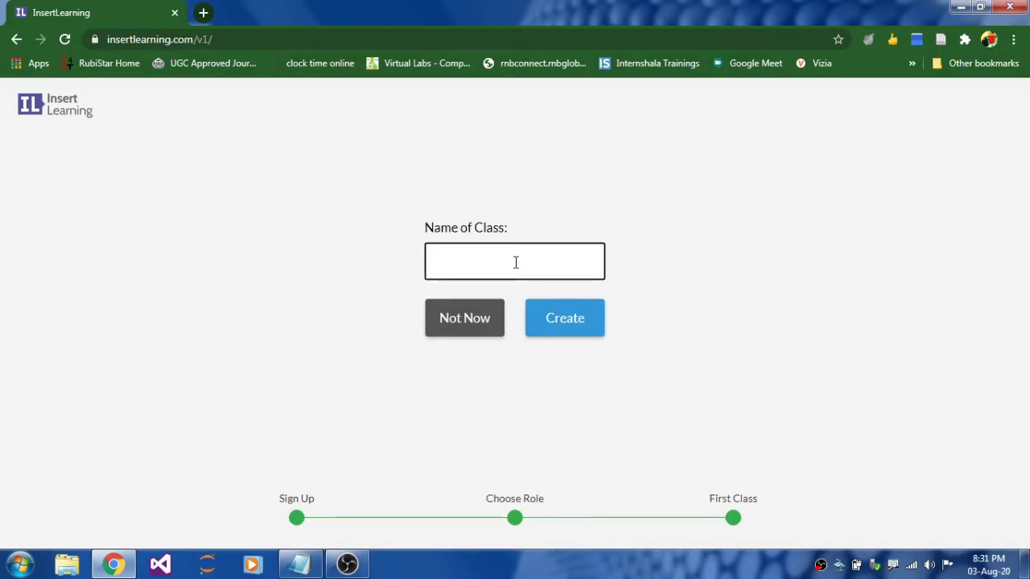
{"action": "type", "text": "Bsc "}
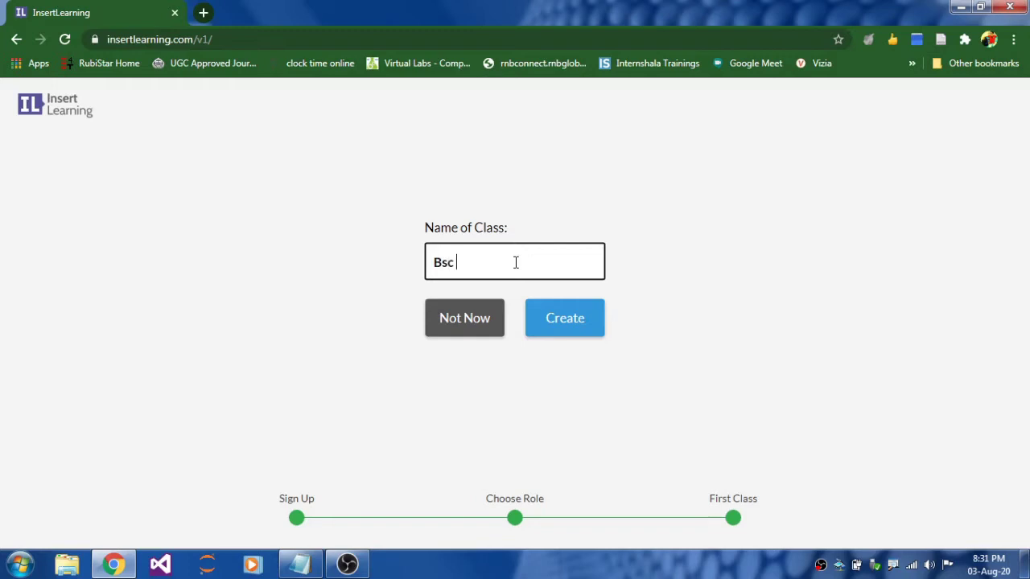
{"action": "type", "text": "III"}
{"action": "left_click", "coordinate": [574, 330]}
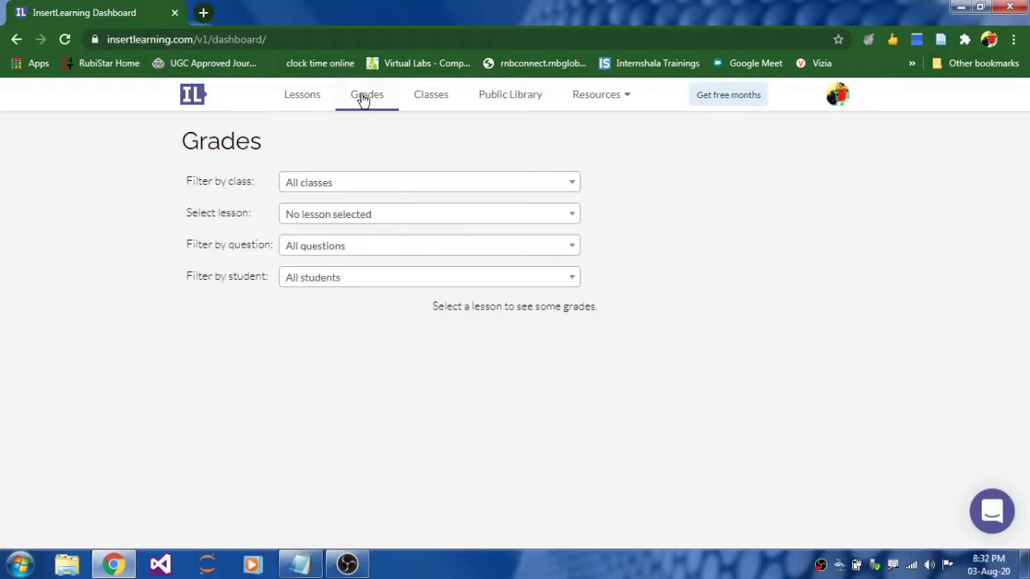
Check the Grades page's question filter and lesson dropdowns without choosing anything.
{"action": "left_click", "coordinate": [413, 248]}
{"action": "left_click", "coordinate": [418, 216]}
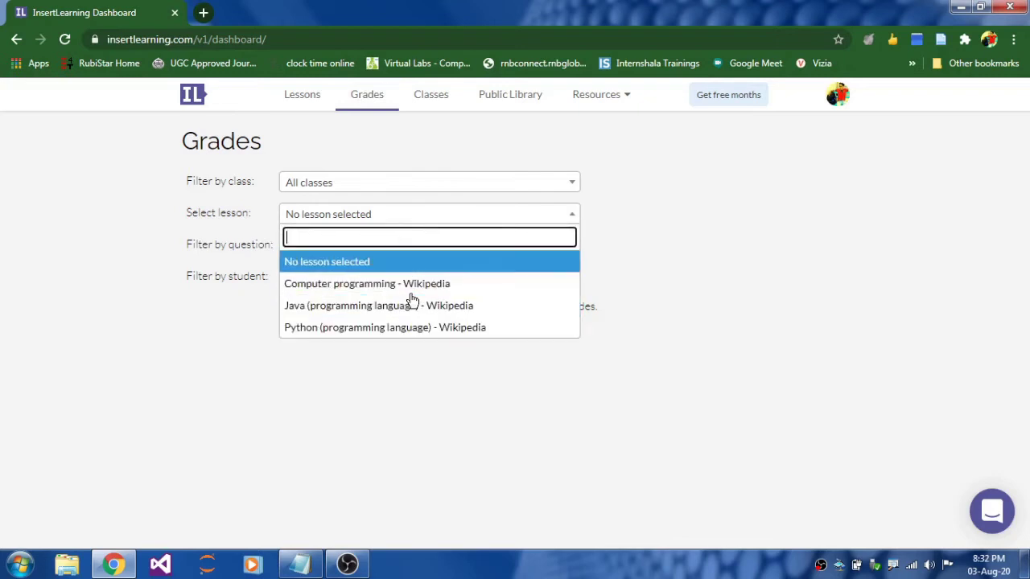
{"action": "left_click", "coordinate": [432, 96]}
Browse the Classes list and look through the Resources menu options.
{"action": "left_click", "coordinate": [432, 97]}
{"action": "scroll", "coordinate": [393, 301], "scroll_direction": "down", "scroll_amount": 2}
{"action": "scroll", "coordinate": [388, 334], "scroll_direction": "up", "scroll_amount": 2}
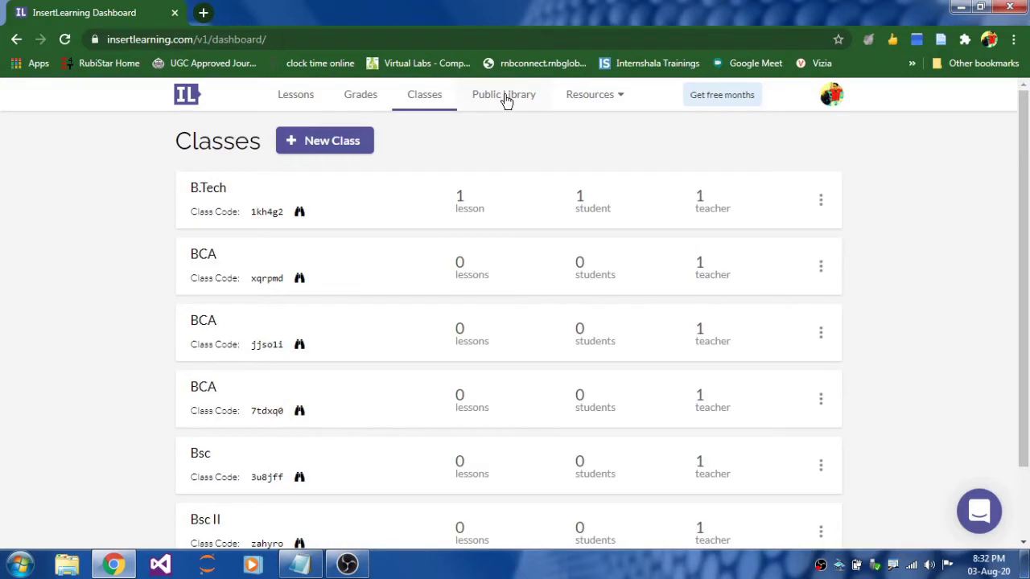
{"action": "left_click", "coordinate": [588, 95]}
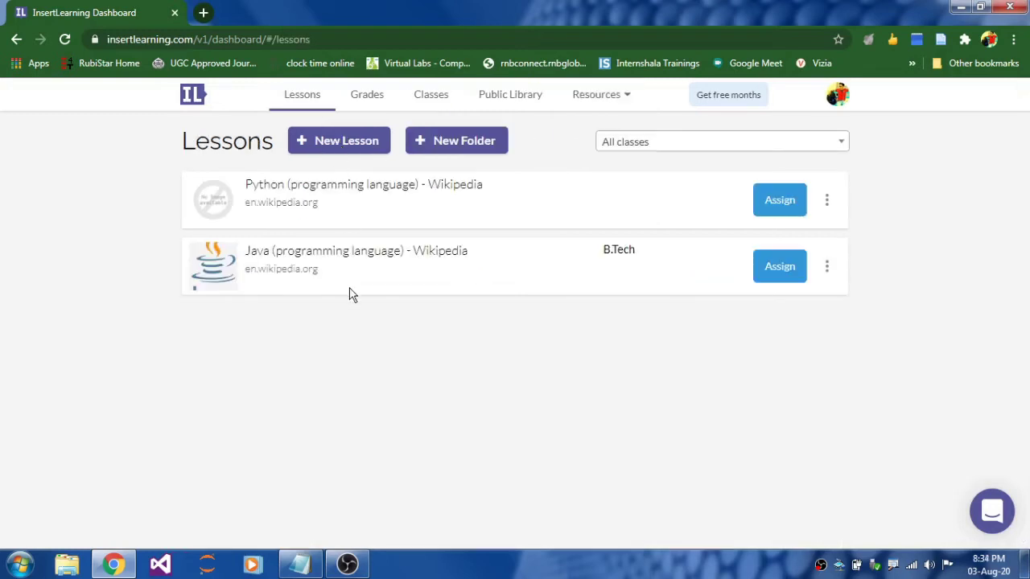
Begin a New Lesson and search curated content for 'Computer programming wikipedia'.
{"action": "left_click", "coordinate": [344, 142]}
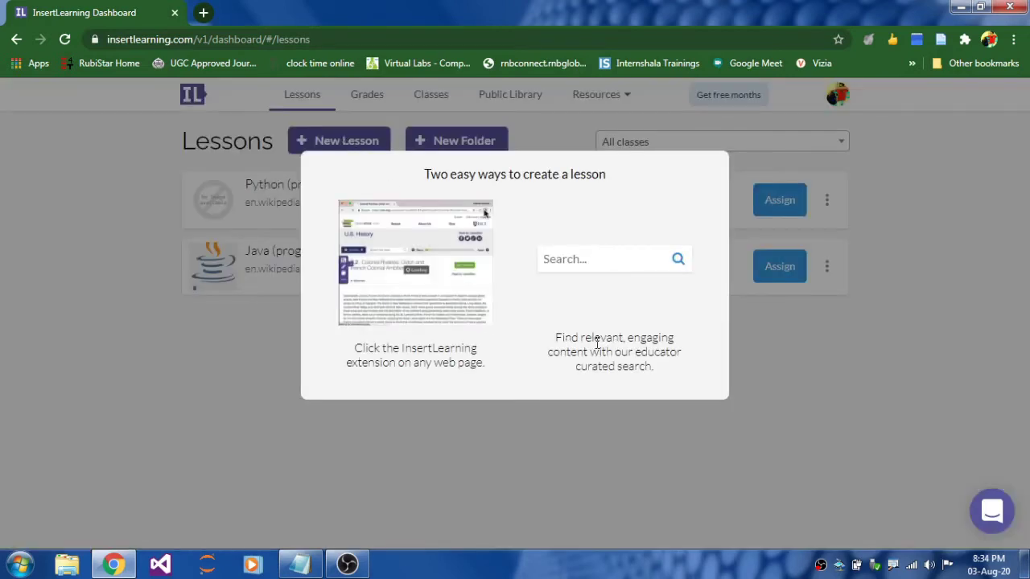
{"action": "left_click", "coordinate": [593, 260]}
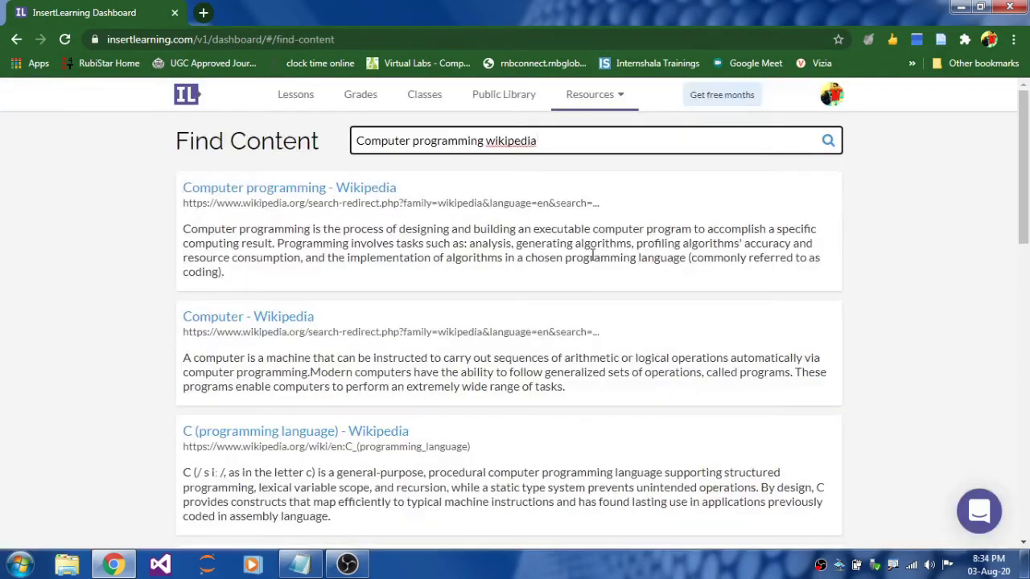
Open the Computer programming Wikipedia article as a lesson and assign it to a BCA class.
{"action": "left_click", "coordinate": [297, 188]}
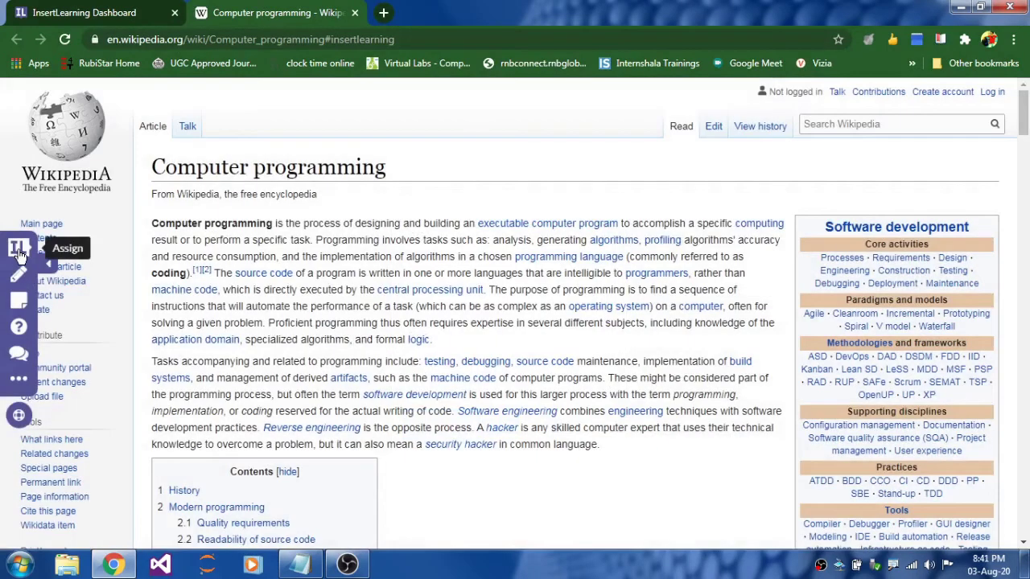
{"action": "left_click", "coordinate": [19, 250]}
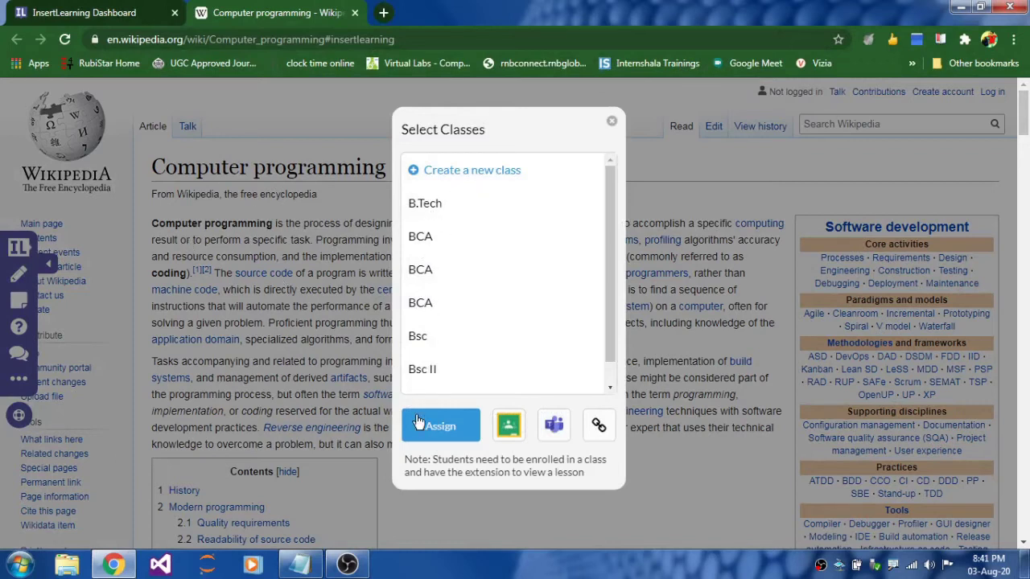
{"action": "left_click", "coordinate": [428, 273]}
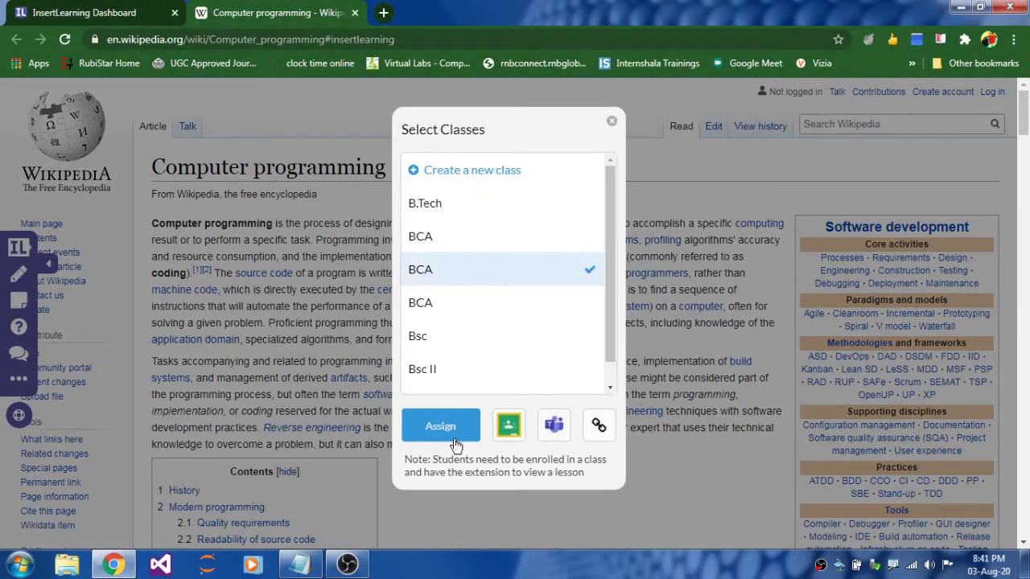
{"action": "left_click", "coordinate": [612, 123]}
{"action": "left_click", "coordinate": [19, 277]}
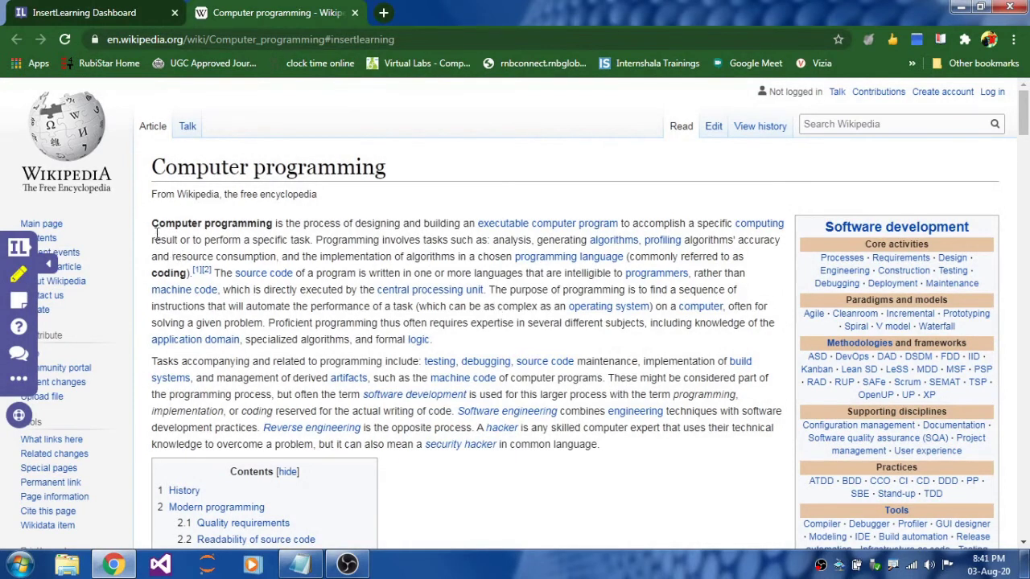
Highlight the article's opening paragraph and attach the comment 'What is CP?'.
{"action": "left_click_drag", "start_coordinate": [151, 224], "coordinate": [192, 275]}
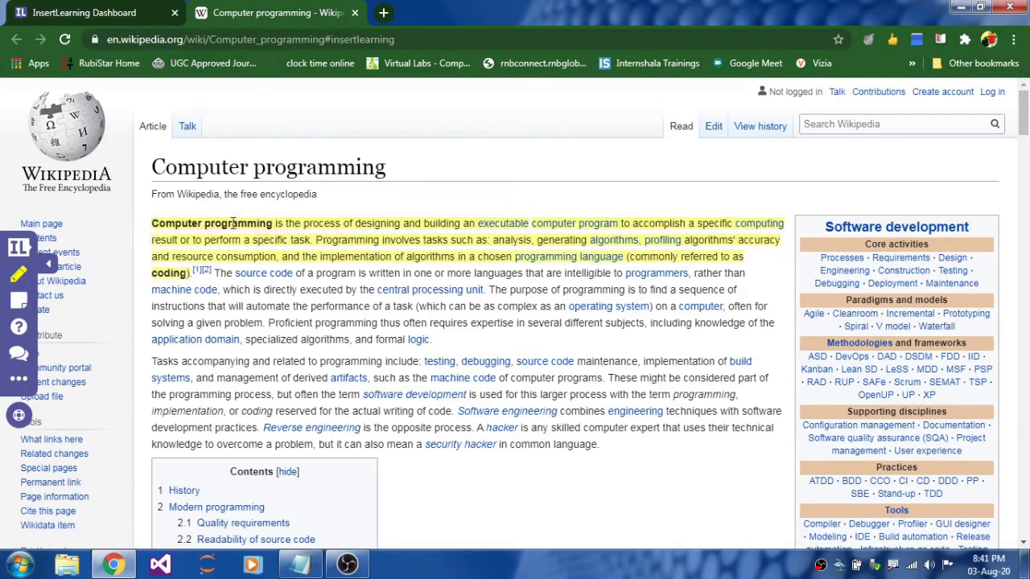
{"action": "mouse_move", "coordinate": [235, 224]}
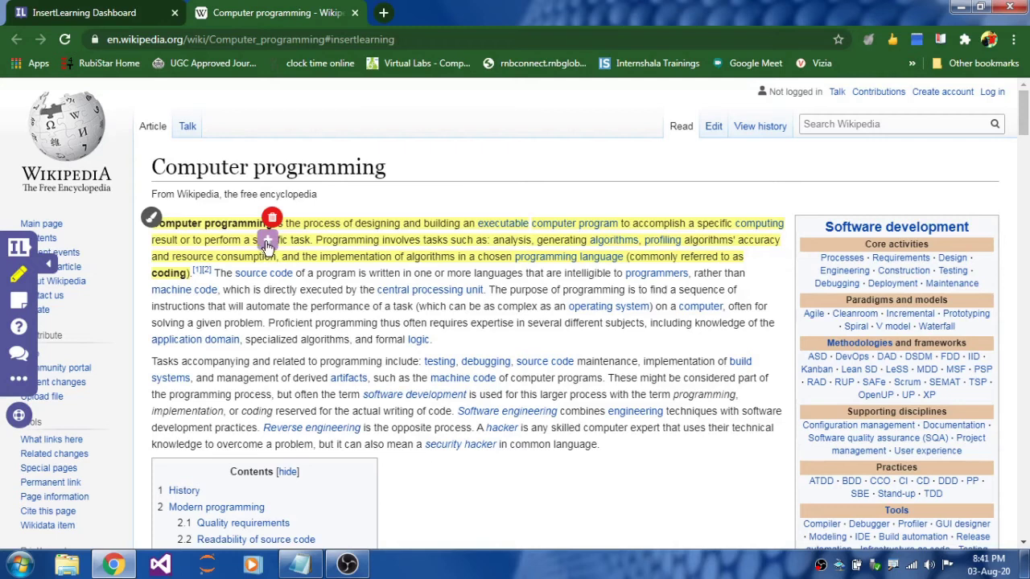
{"action": "left_click", "coordinate": [266, 241]}
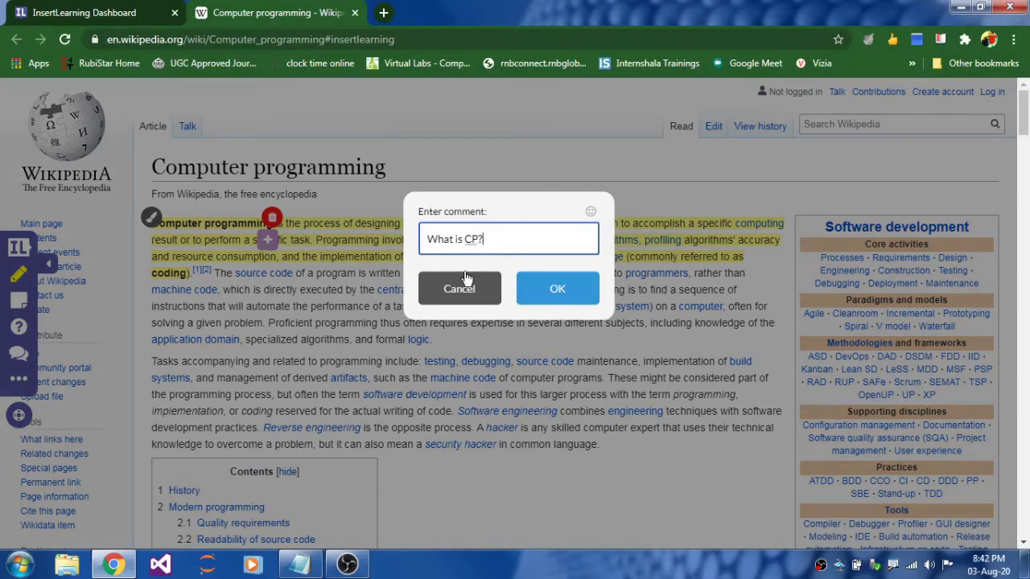
{"action": "left_click", "coordinate": [554, 287]}
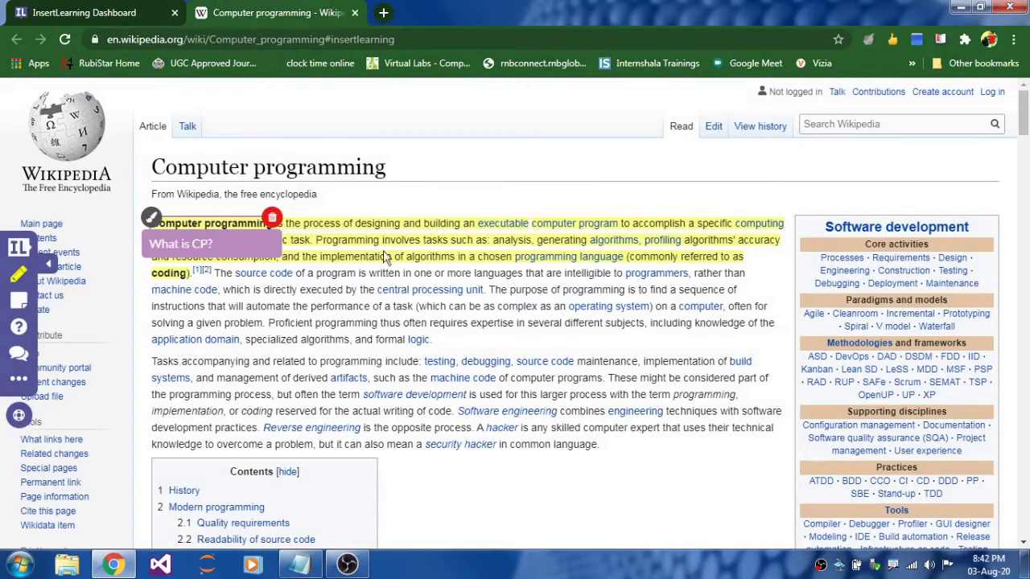
Add a sticky note below the second paragraph containing the YouTube lecture link copied from Notepad.
{"action": "left_click", "coordinate": [20, 306]}
{"action": "scroll", "coordinate": [241, 321], "scroll_direction": "down", "scroll_amount": 1}
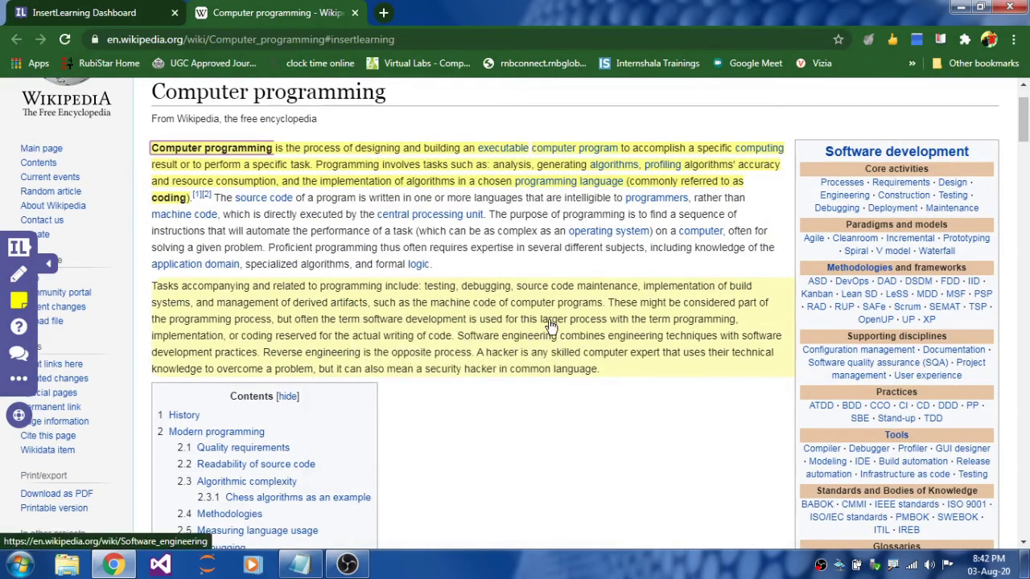
{"action": "left_click", "coordinate": [552, 324]}
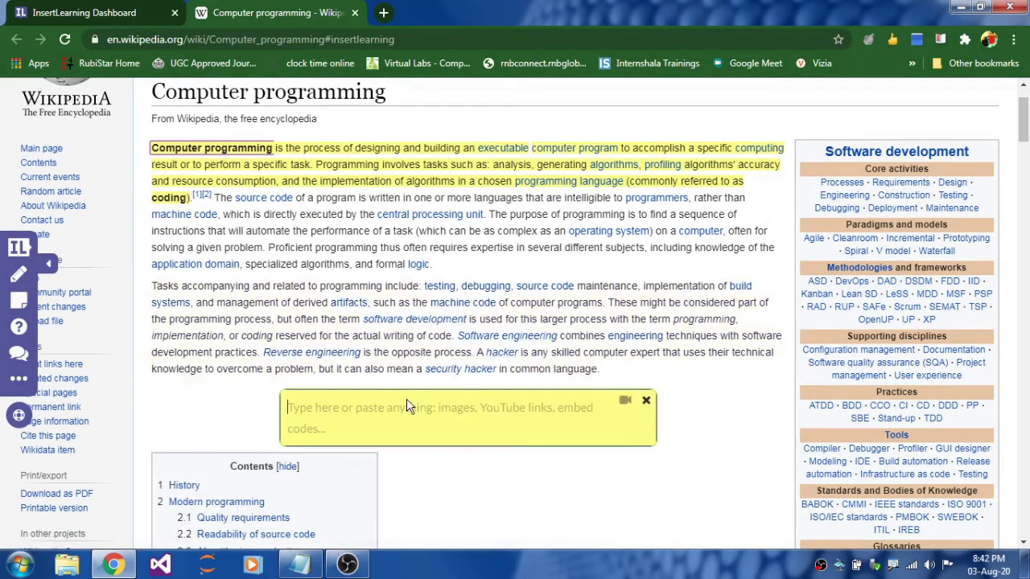
{"action": "scroll", "coordinate": [366, 375], "scroll_direction": "down", "scroll_amount": 1}
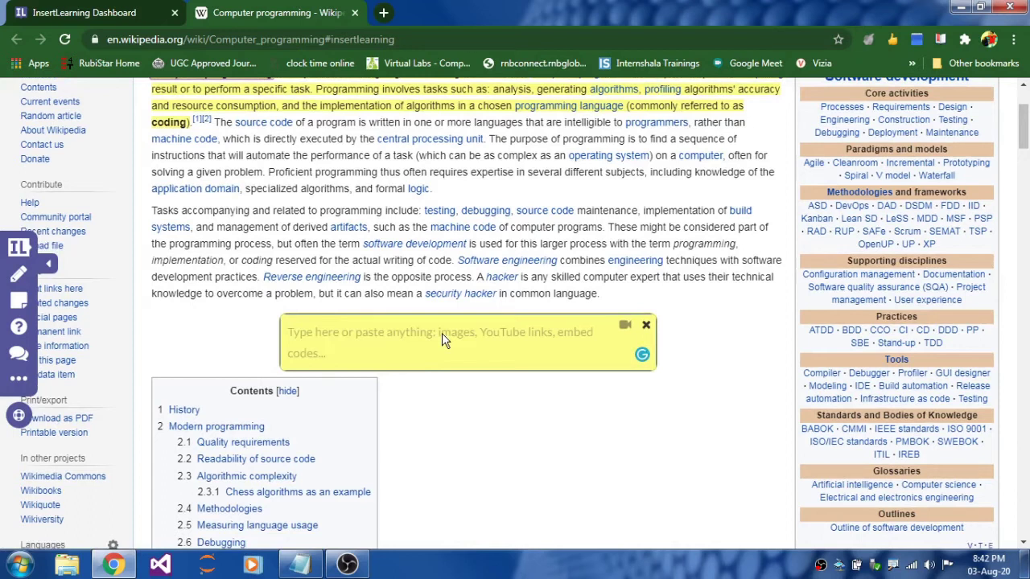
{"action": "left_click", "coordinate": [301, 563]}
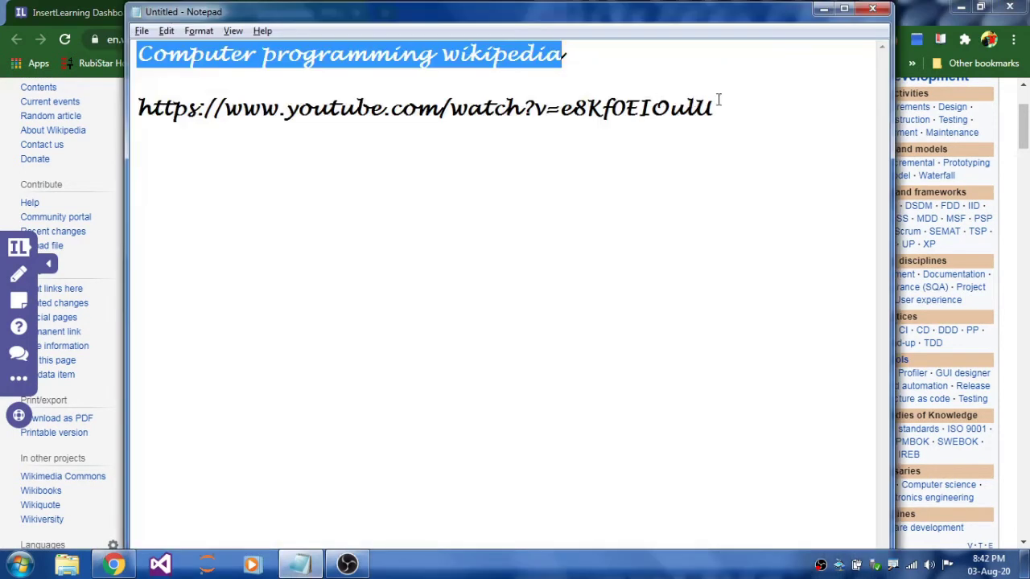
{"action": "left_click_drag", "start_coordinate": [731, 101], "coordinate": [116, 120]}
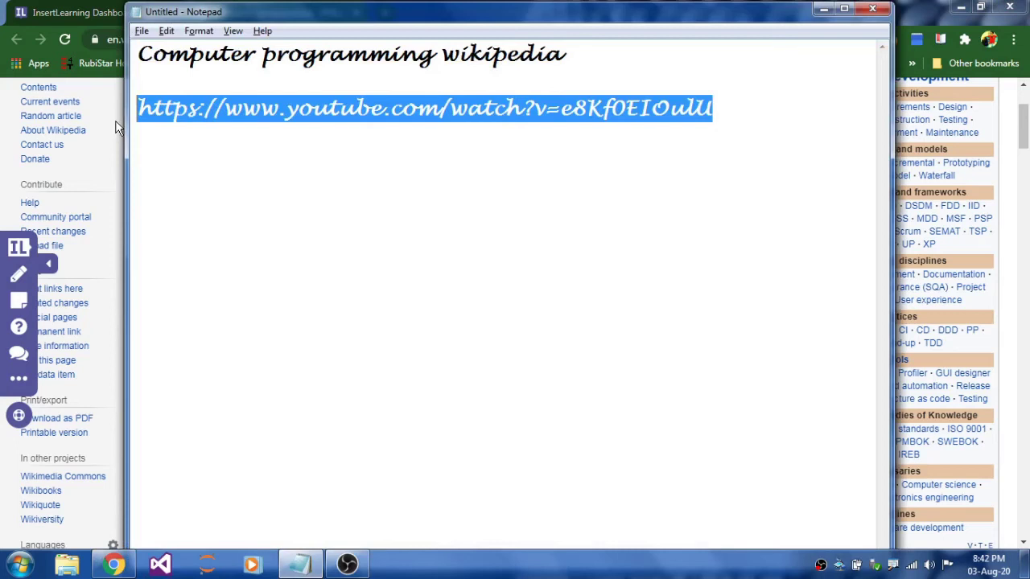
{"action": "left_click", "coordinate": [117, 129]}
{"action": "key", "text": "ctrl+v"}
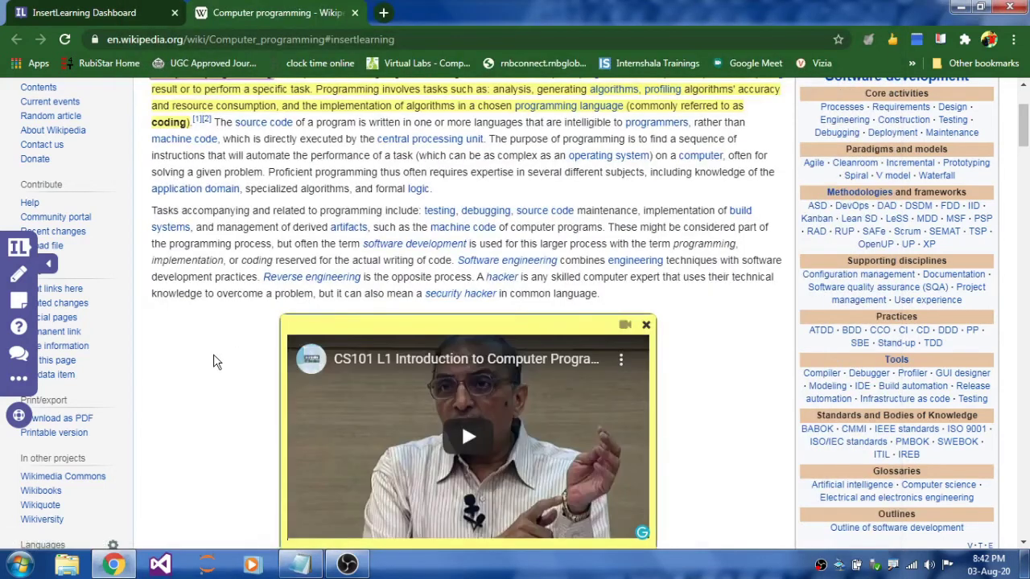
{"action": "scroll", "coordinate": [213, 362], "scroll_direction": "down", "scroll_amount": 1}
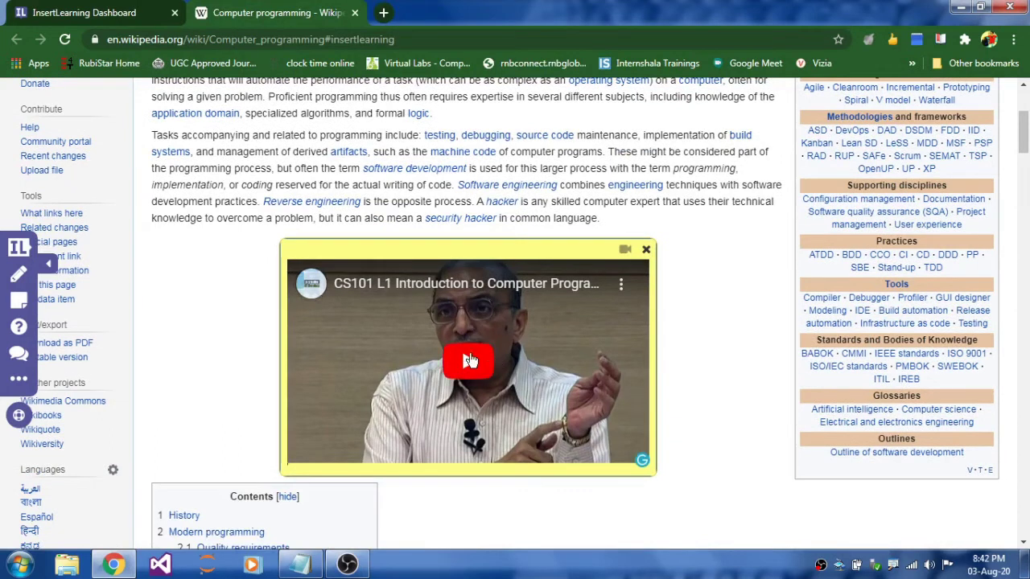
Play the embedded CS101 lecture video, skip to 1:20 and back, then pause it.
{"action": "left_click", "coordinate": [467, 364]}
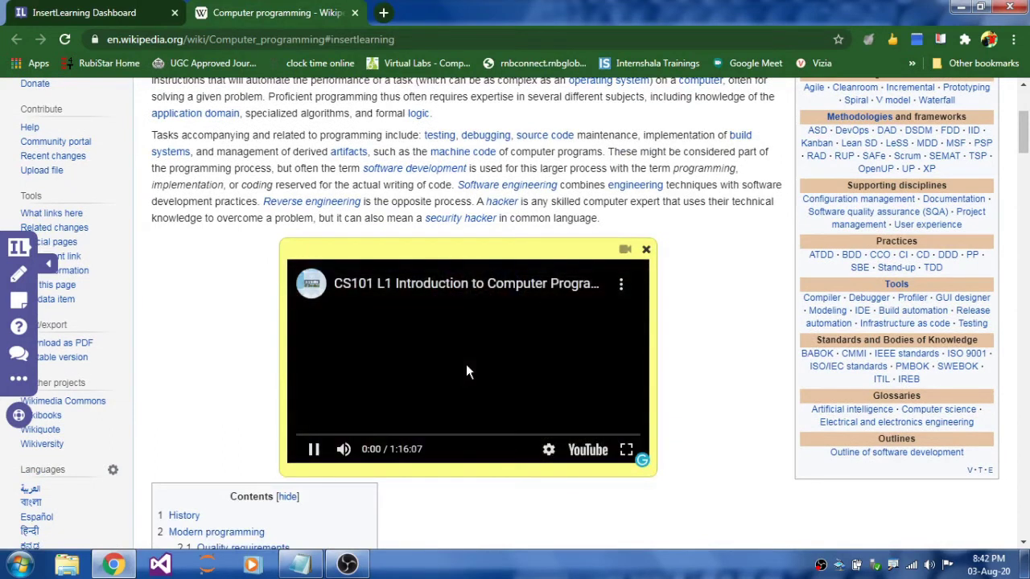
{"action": "left_click", "coordinate": [303, 434]}
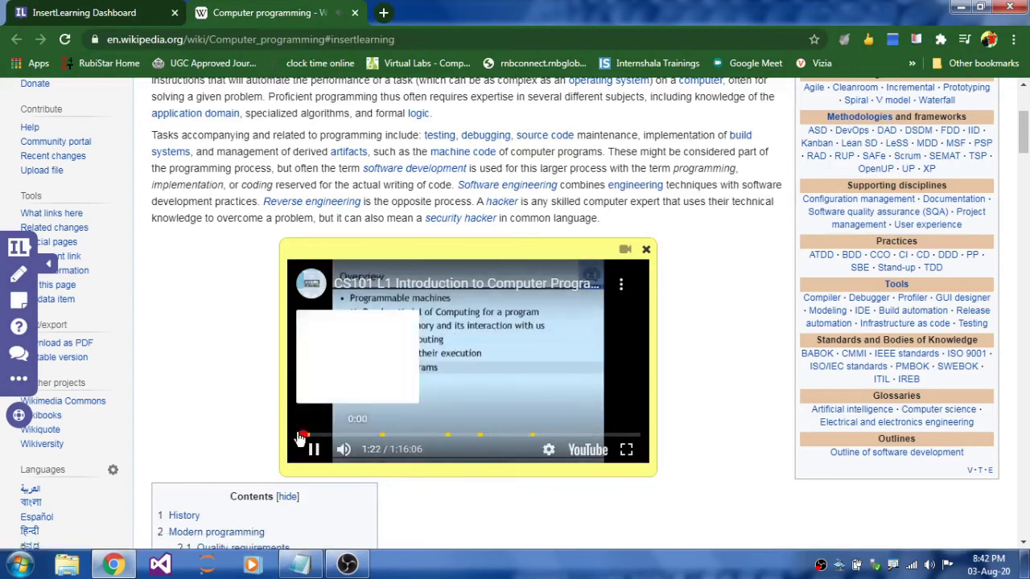
{"action": "left_click", "coordinate": [297, 434]}
{"action": "left_click", "coordinate": [313, 449]}
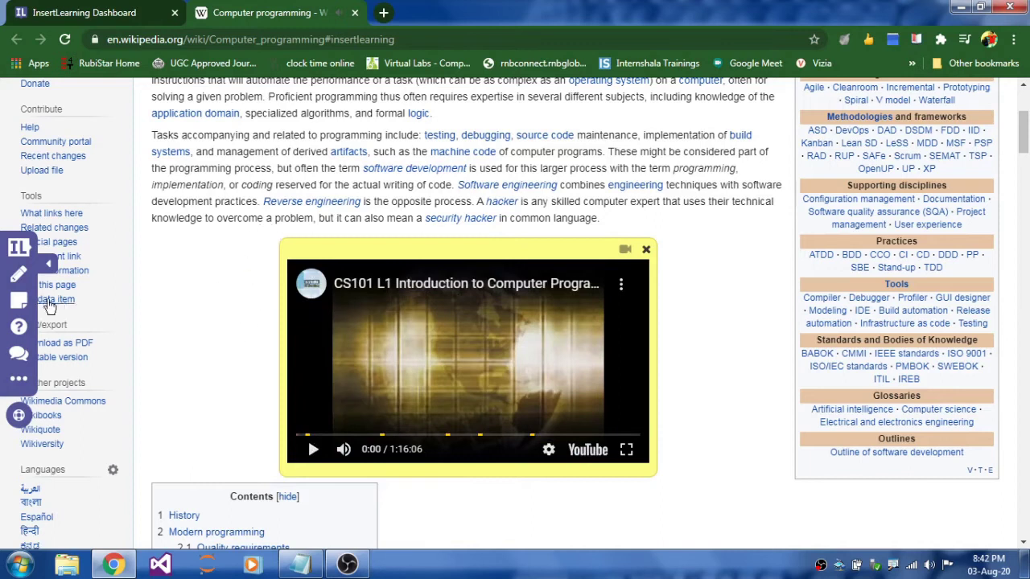
Insert the open-ended question 'What is debugging?' below the first History paragraph.
{"action": "scroll", "coordinate": [227, 213], "scroll_direction": "down", "scroll_amount": 1}
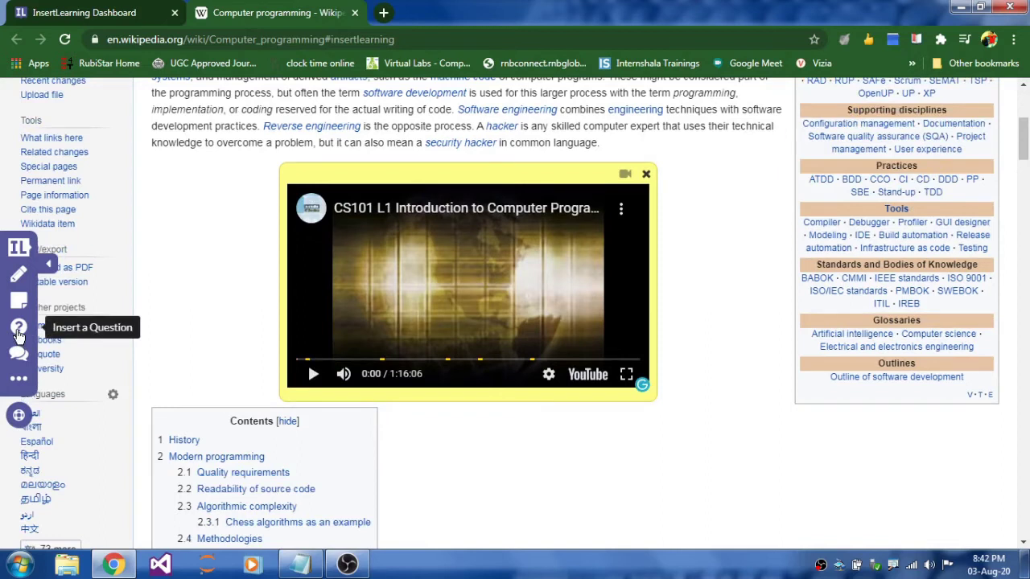
{"action": "scroll", "coordinate": [242, 346], "scroll_direction": "down", "scroll_amount": 3}
{"action": "scroll", "coordinate": [403, 378], "scroll_direction": "down", "scroll_amount": 2}
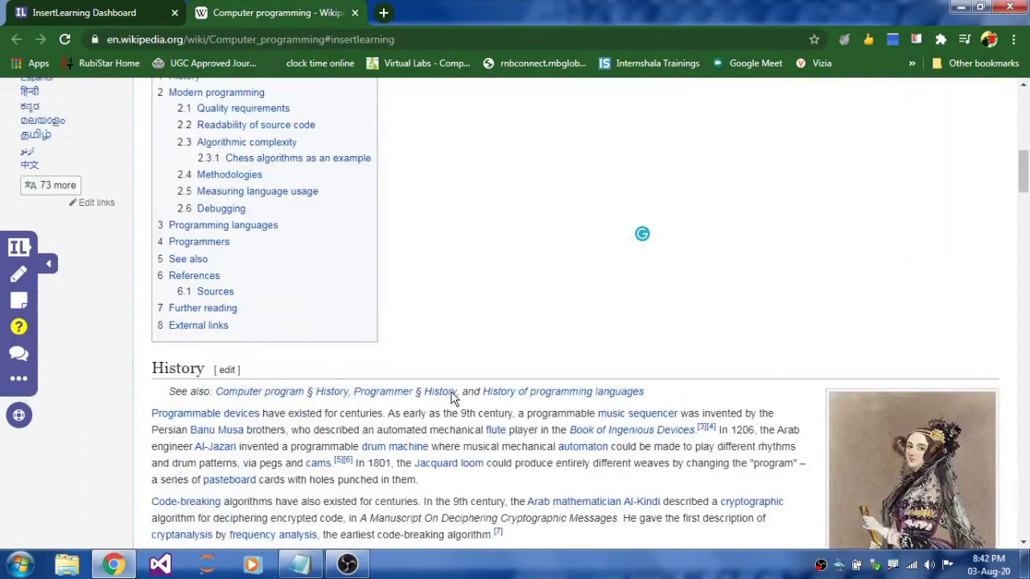
{"action": "scroll", "coordinate": [453, 398], "scroll_direction": "down", "scroll_amount": 2}
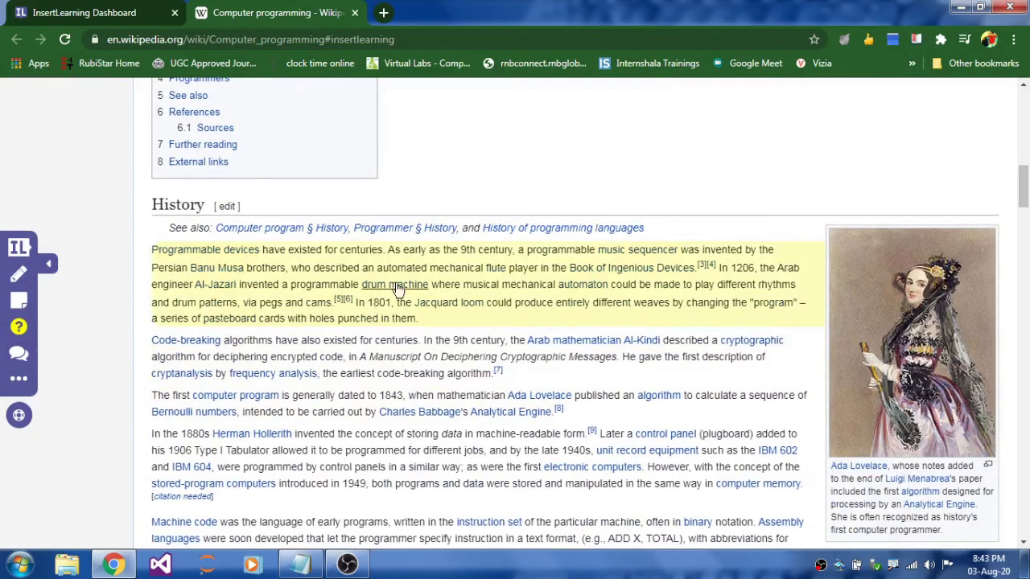
{"action": "left_click", "coordinate": [481, 287]}
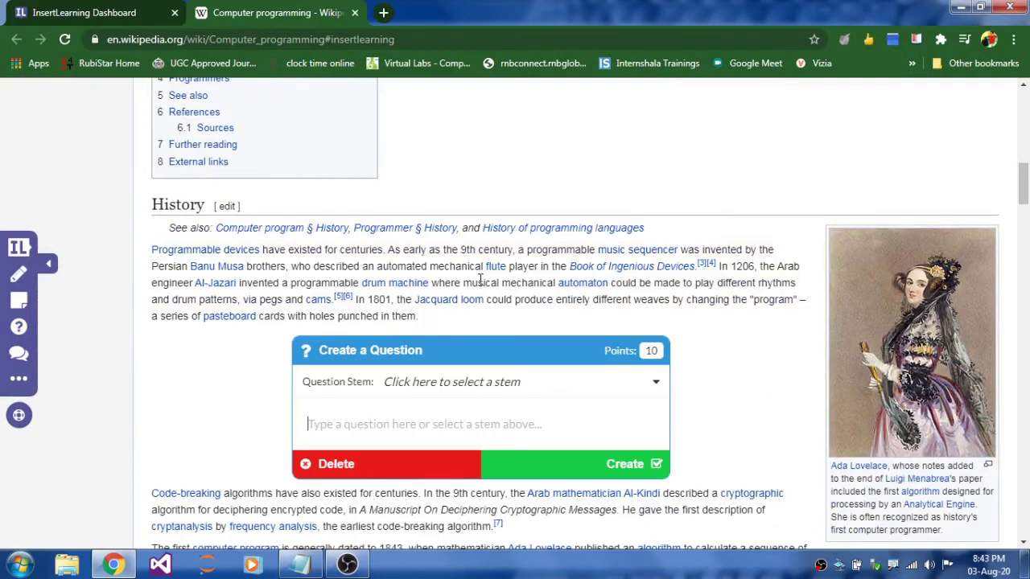
{"action": "left_click", "coordinate": [489, 382]}
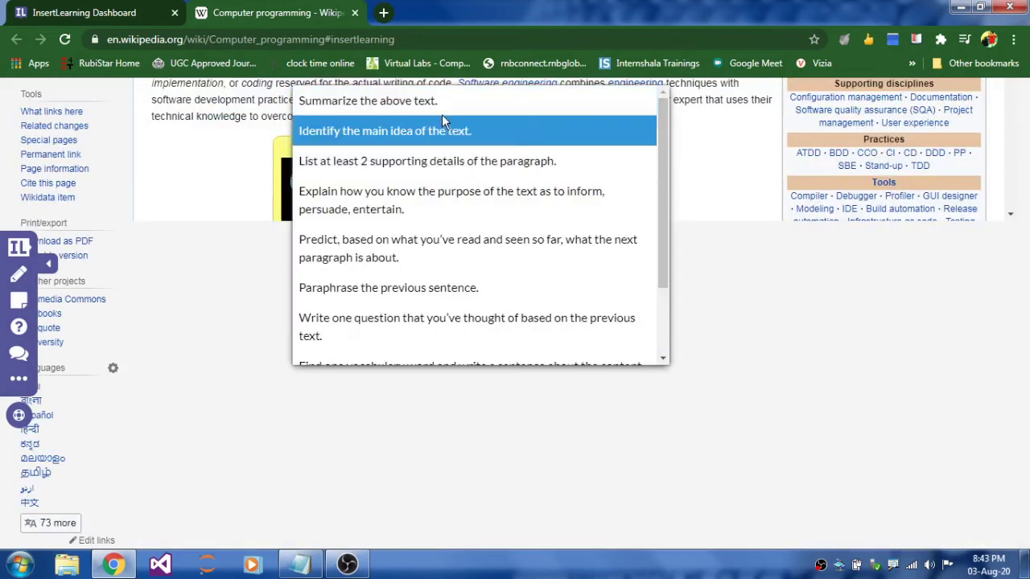
{"action": "scroll", "coordinate": [480, 298], "scroll_direction": "down", "scroll_amount": 2}
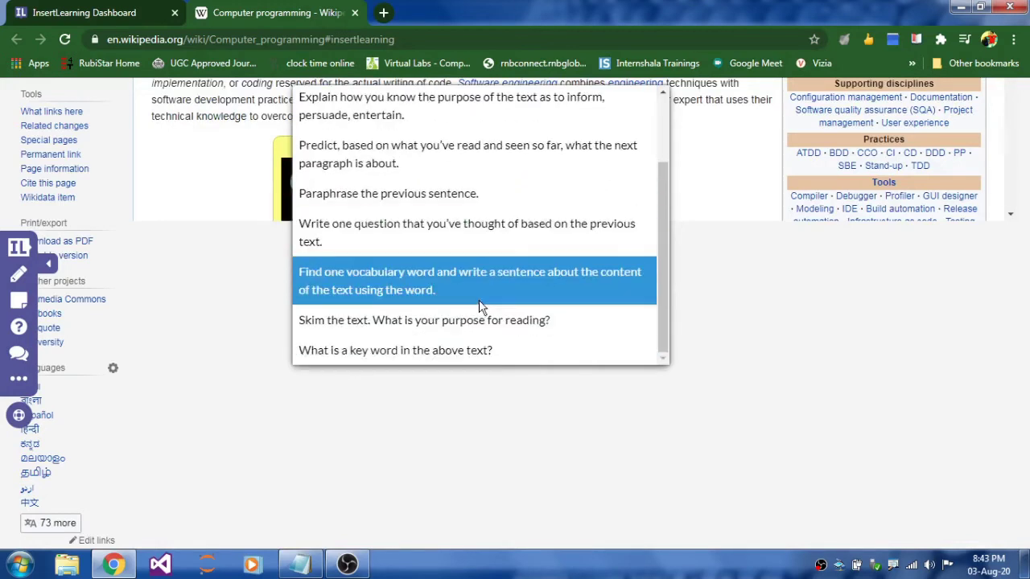
{"action": "left_click", "coordinate": [241, 383]}
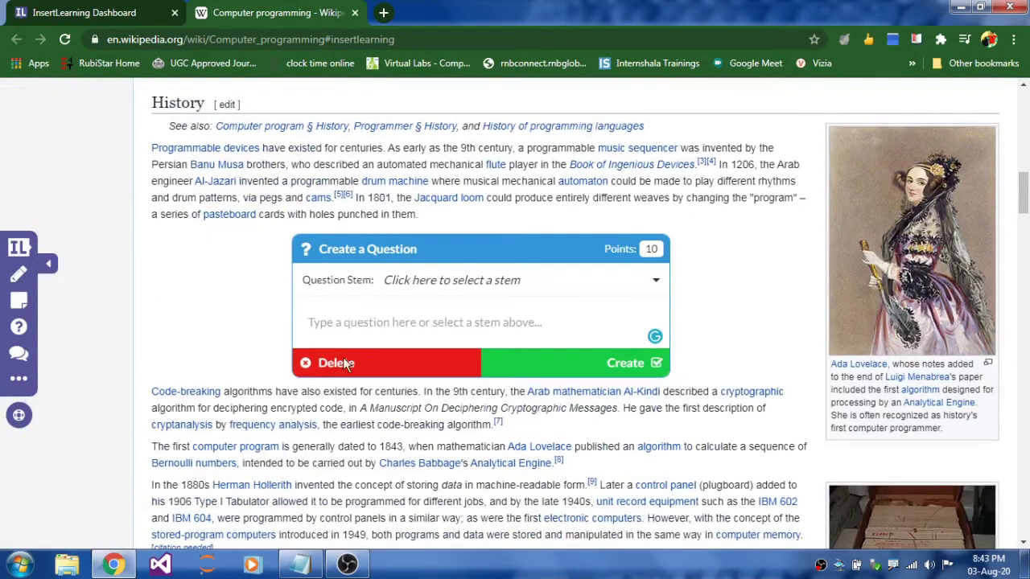
{"action": "type", "text": "What is de"}
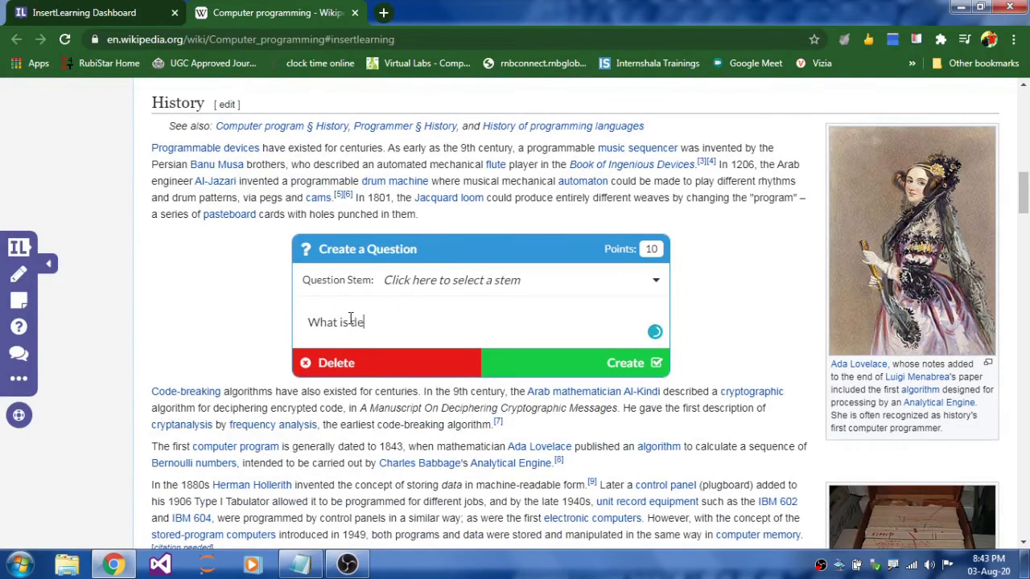
{"action": "type", "text": "bugging?"}
{"action": "left_click", "coordinate": [622, 367]}
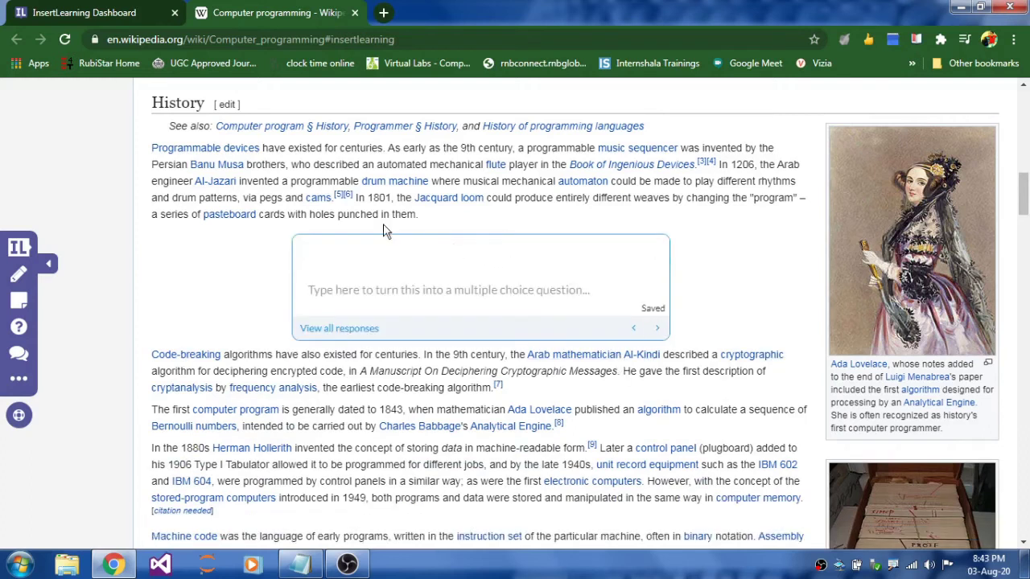
Add the discussion 'What is the use of Machine code?' below the Machine code paragraph.
{"action": "scroll", "coordinate": [490, 328], "scroll_direction": "down", "scroll_amount": 3}
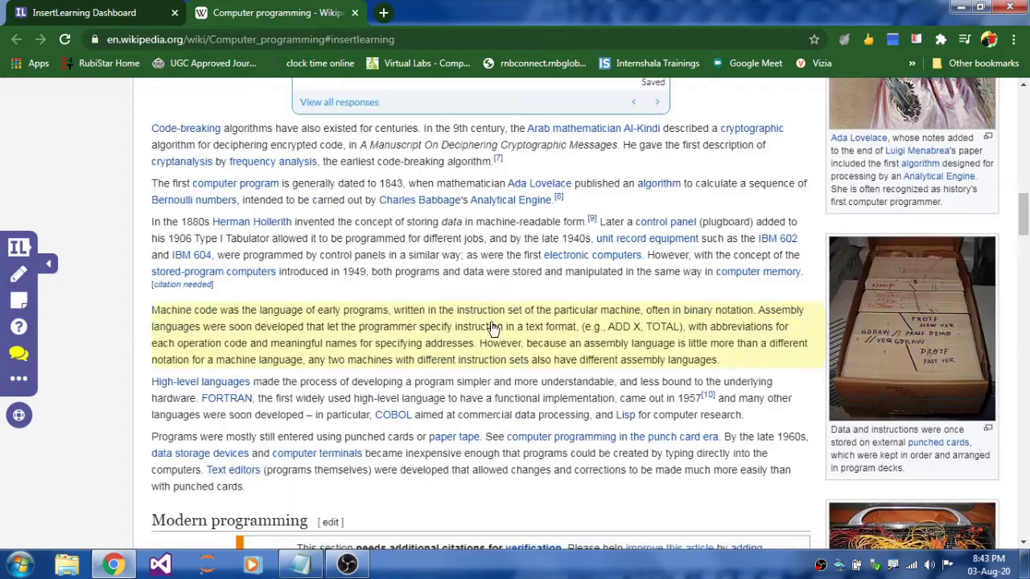
{"action": "left_click", "coordinate": [19, 359]}
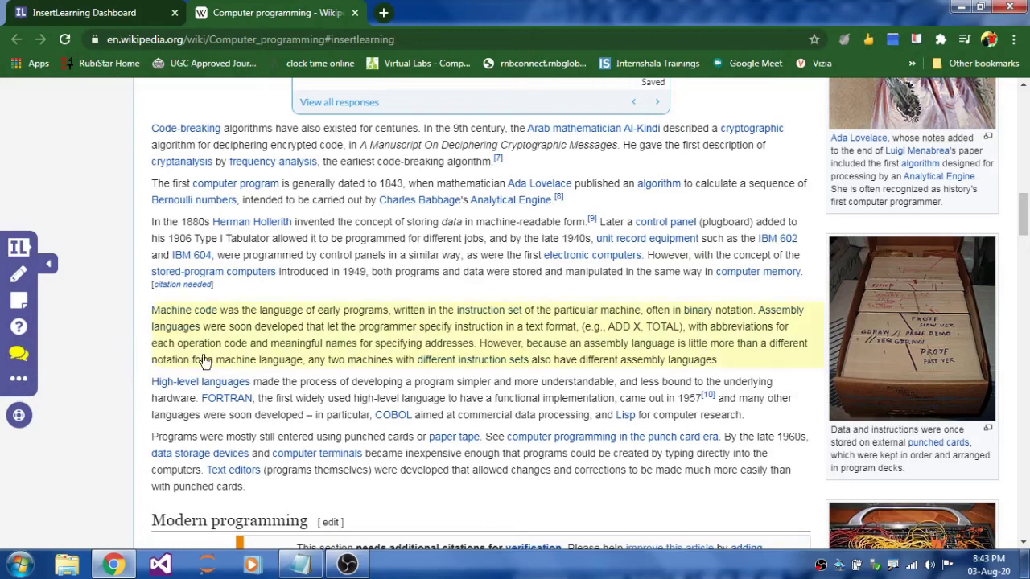
{"action": "left_click", "coordinate": [454, 330]}
{"action": "left_click", "coordinate": [343, 445]}
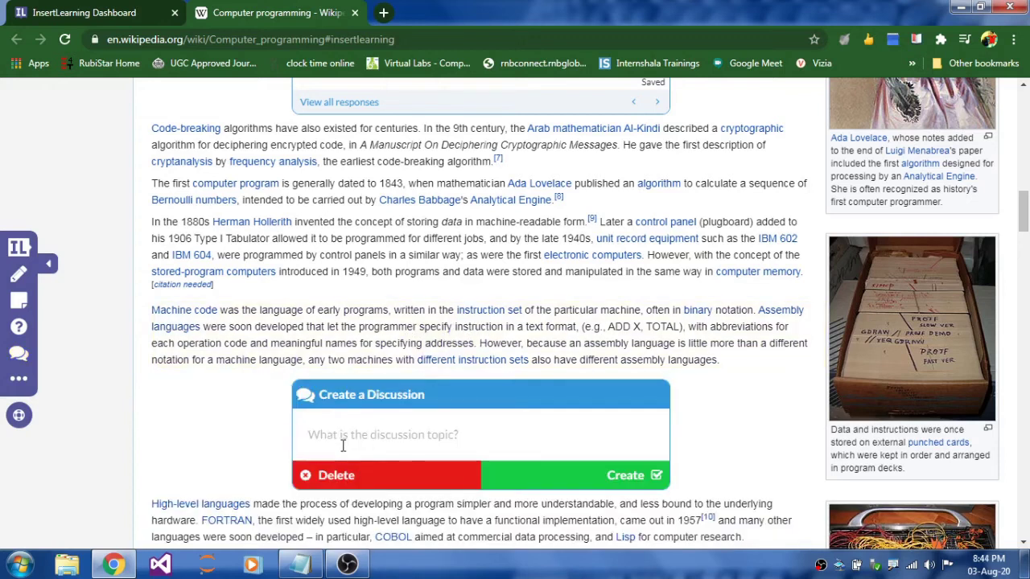
{"action": "type", "text": "What is"}
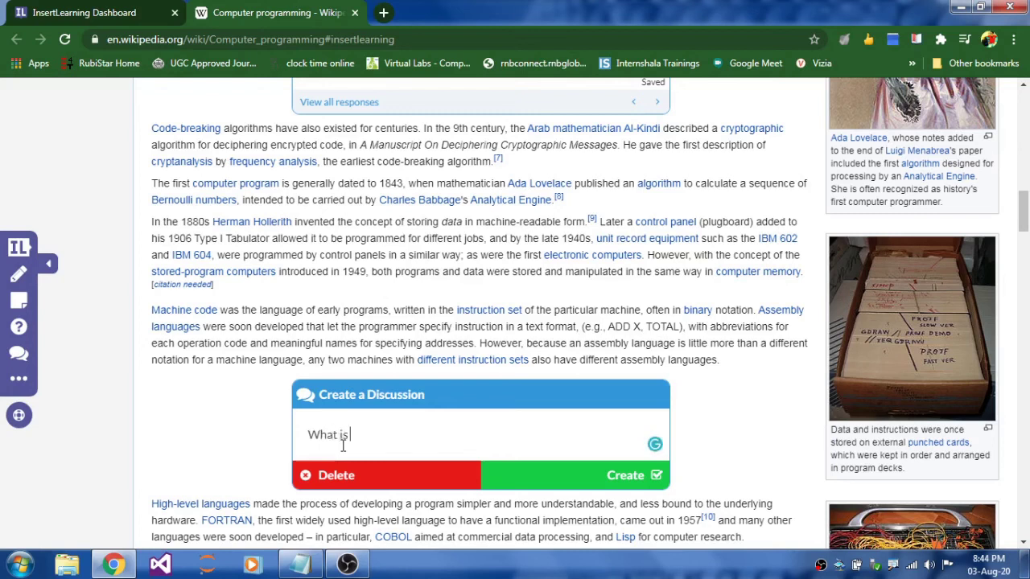
{"action": "type", "text": " the use of Machine"}
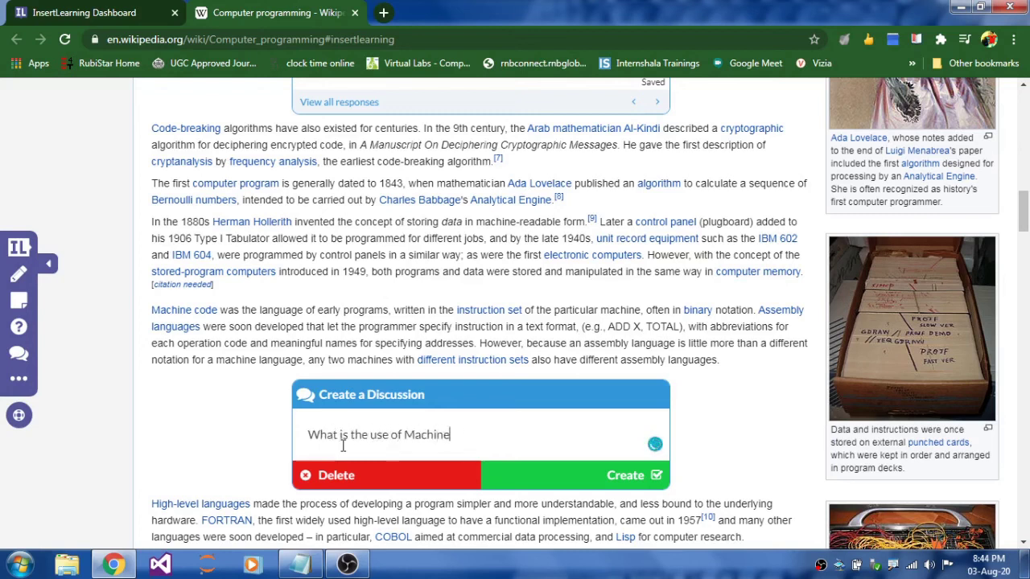
{"action": "type", "text": " code?"}
{"action": "left_click", "coordinate": [615, 476]}
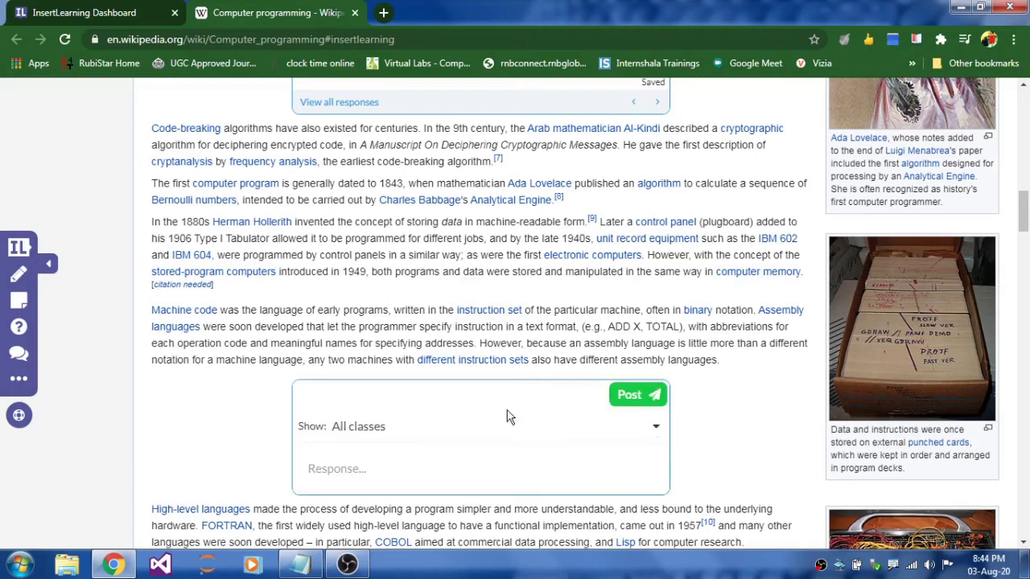
{"action": "scroll", "coordinate": [504, 416], "scroll_direction": "down", "scroll_amount": 1}
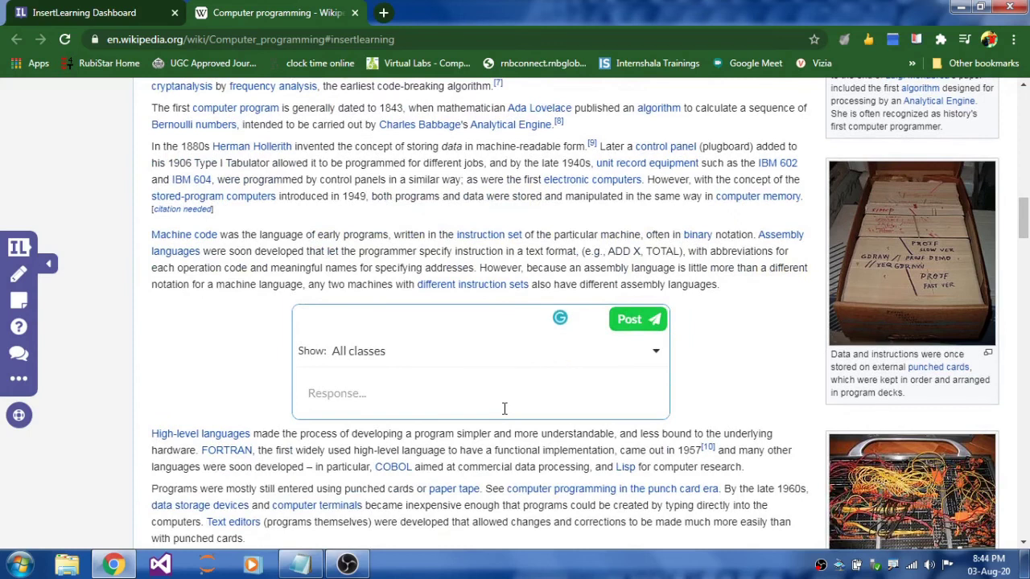
{"action": "scroll", "coordinate": [503, 408], "scroll_direction": "up", "scroll_amount": 1}
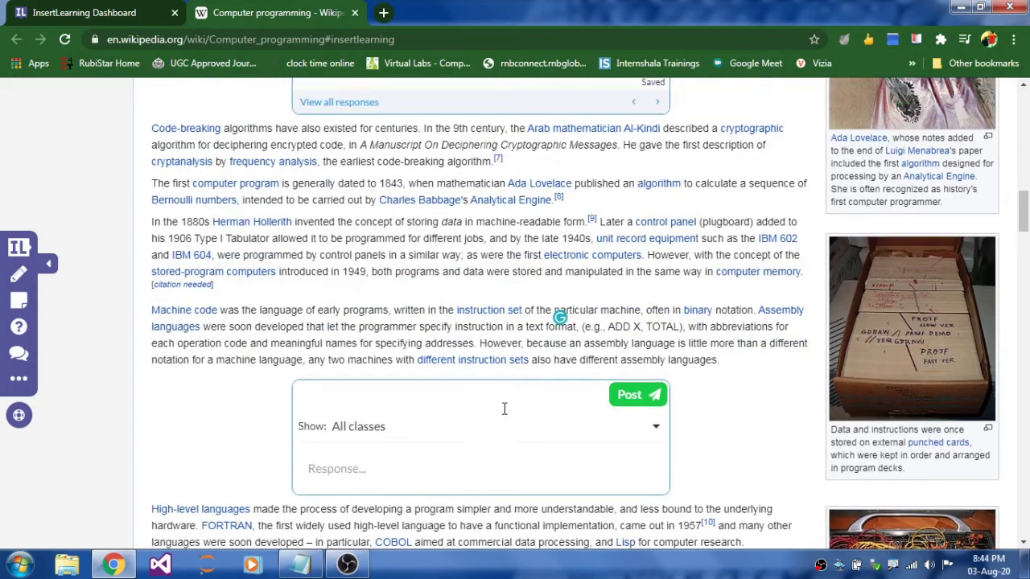
{"action": "left_click", "coordinate": [19, 380]}
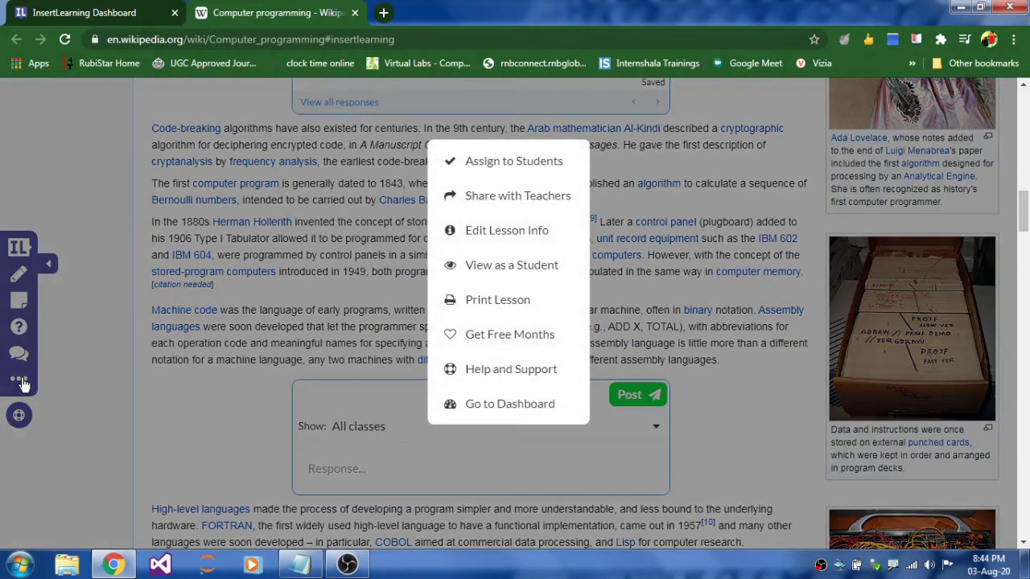
{"action": "left_click", "coordinate": [519, 272]}
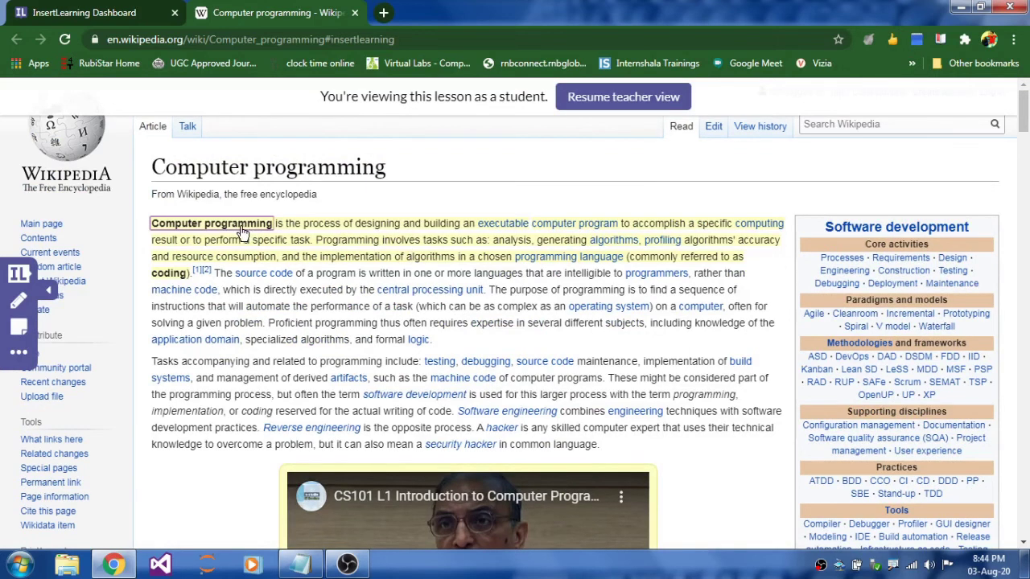
{"action": "mouse_move", "coordinate": [241, 231]}
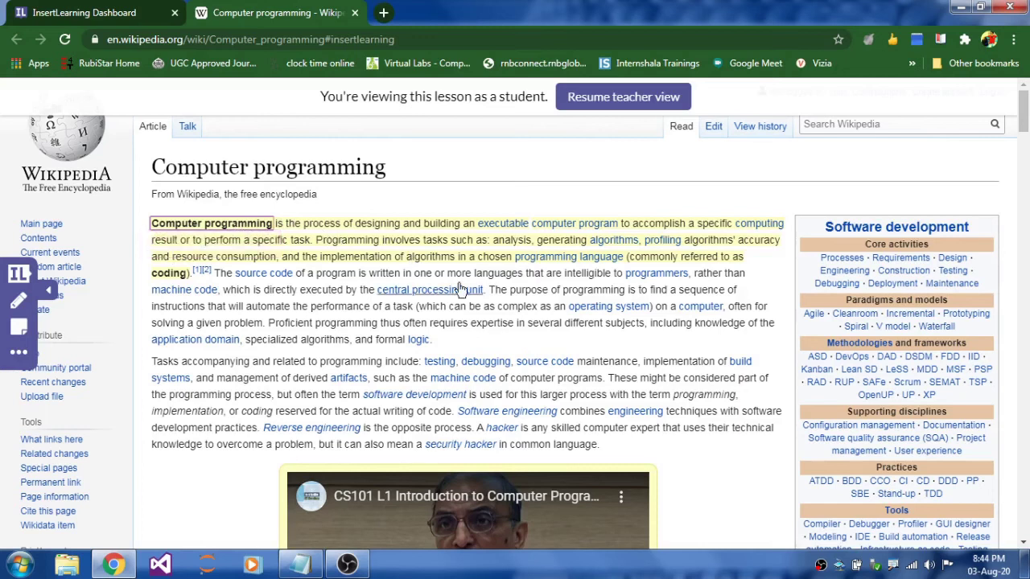
{"action": "scroll", "coordinate": [461, 290], "scroll_direction": "down", "scroll_amount": 2}
{"action": "scroll", "coordinate": [468, 415], "scroll_direction": "down", "scroll_amount": 3}
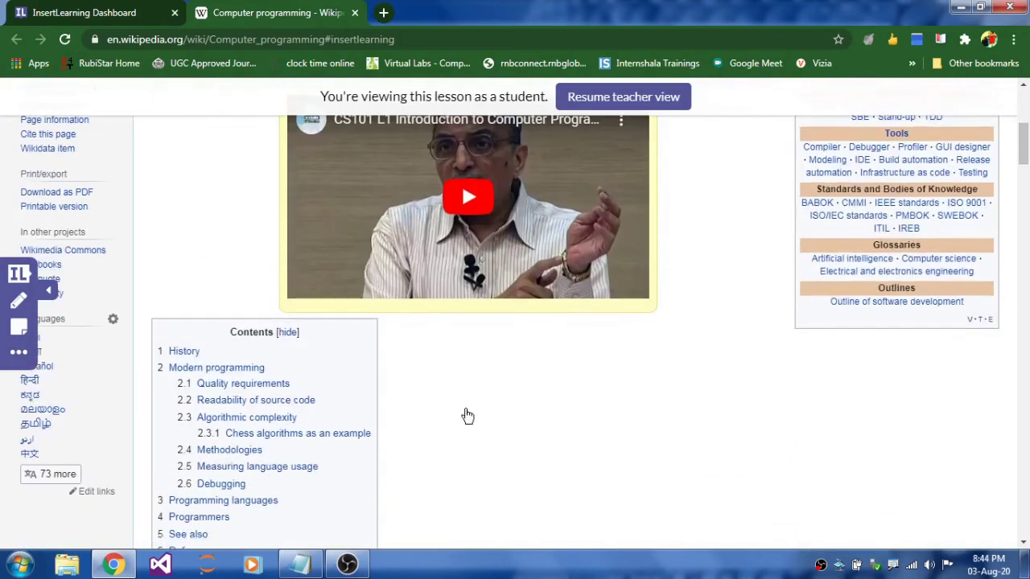
{"action": "scroll", "coordinate": [467, 416], "scroll_direction": "down", "scroll_amount": 6}
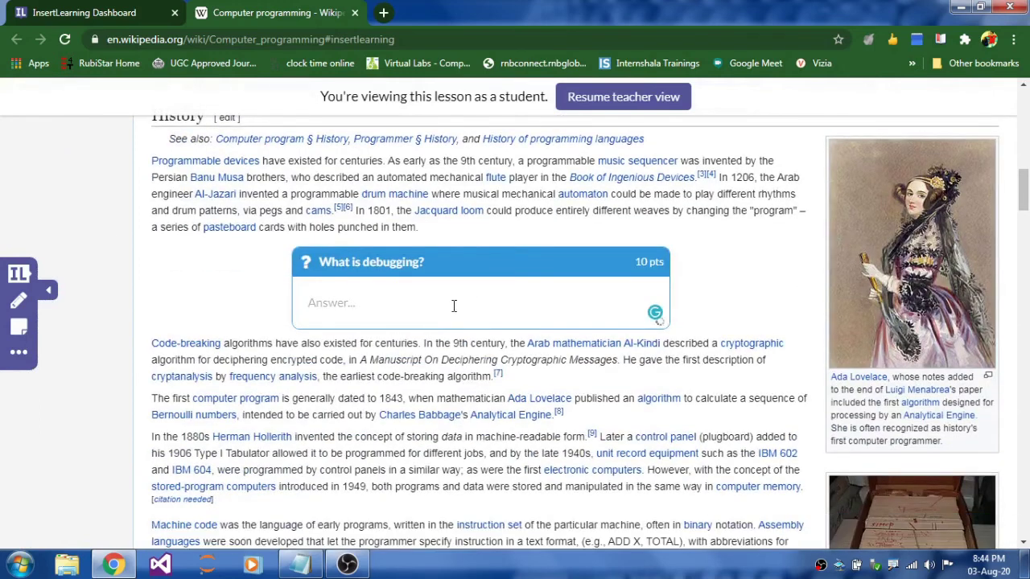
{"action": "scroll", "coordinate": [629, 278], "scroll_direction": "down", "scroll_amount": 4}
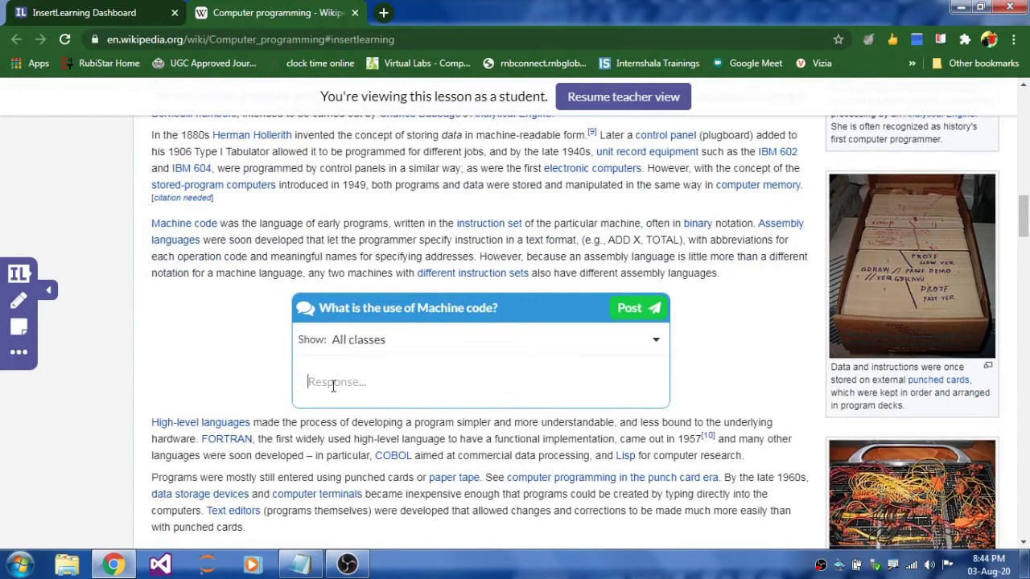
{"action": "left_click", "coordinate": [333, 385]}
{"action": "left_click", "coordinate": [628, 97]}
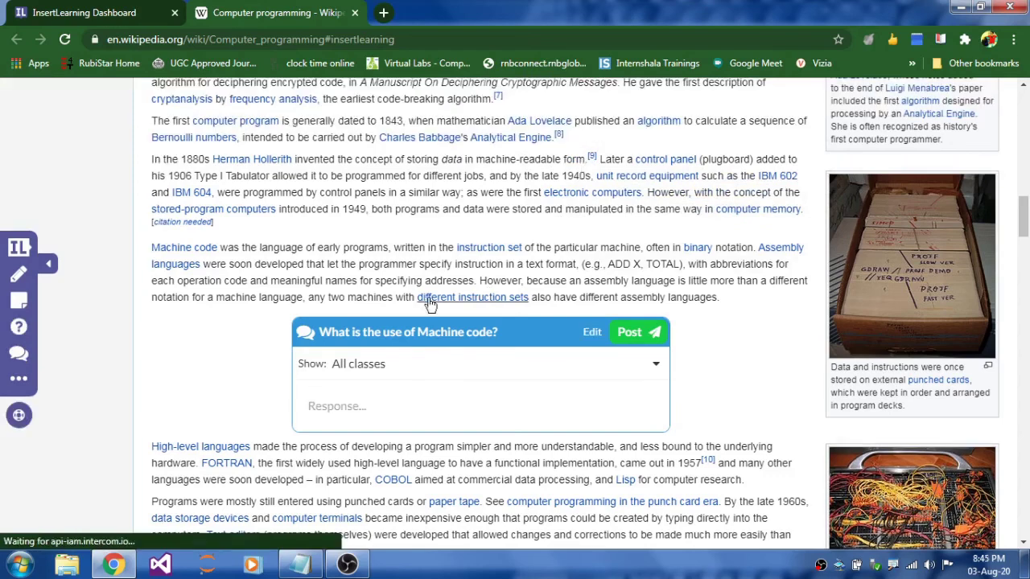
{"action": "scroll", "coordinate": [434, 300], "scroll_direction": "up", "scroll_amount": 15}
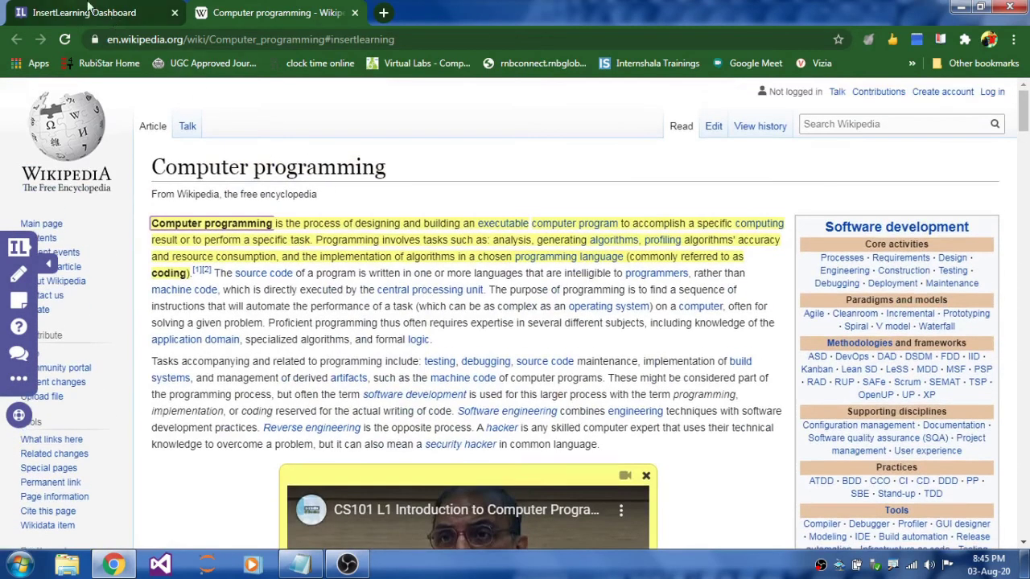
From the dashboard's Lessons list, assign the Computer programming lesson to BCA and Bsc II.
{"action": "left_click", "coordinate": [88, 9]}
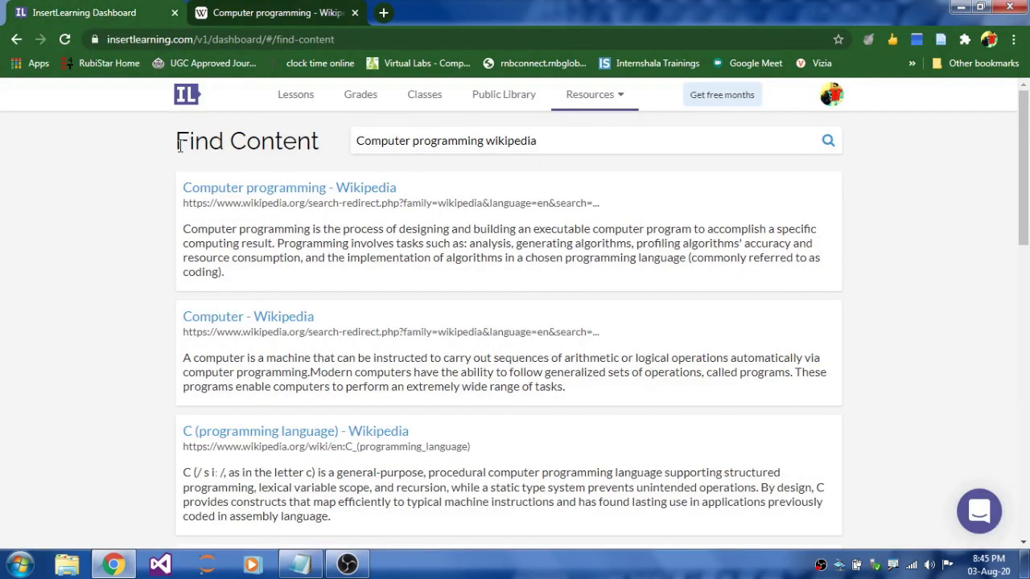
{"action": "left_click", "coordinate": [296, 97]}
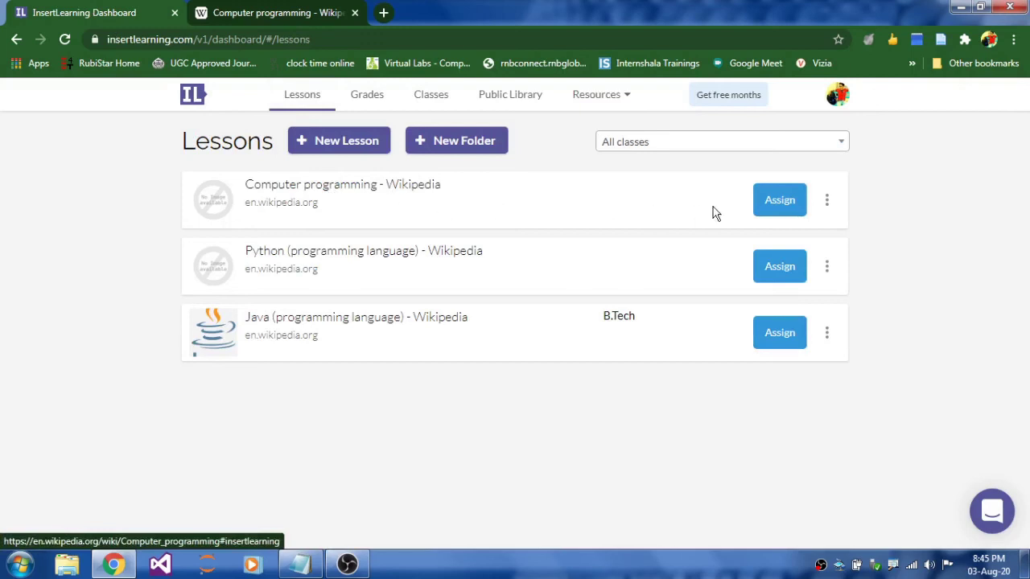
{"action": "left_click", "coordinate": [779, 201]}
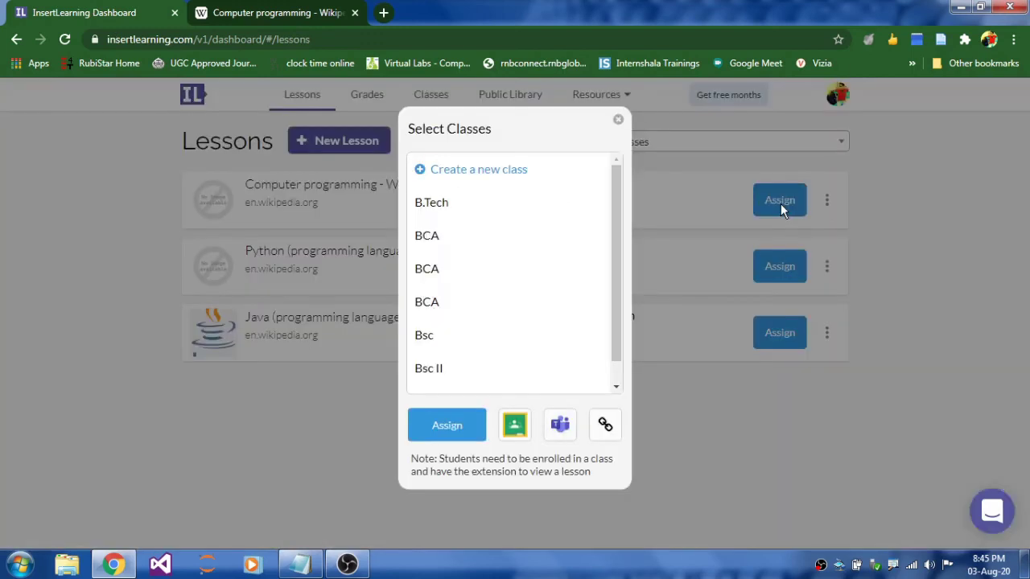
{"action": "left_click", "coordinate": [427, 236]}
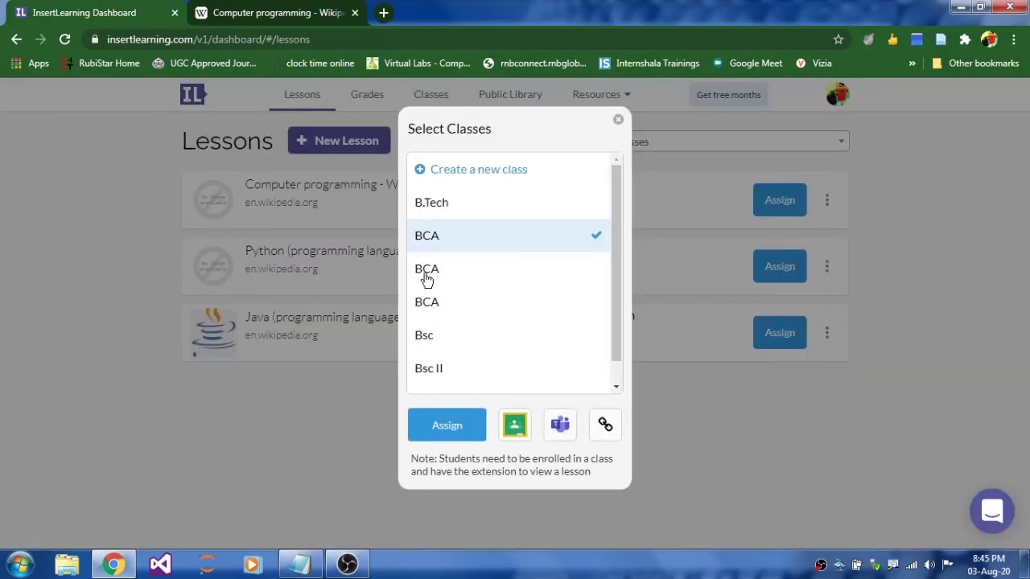
{"action": "left_click", "coordinate": [433, 372]}
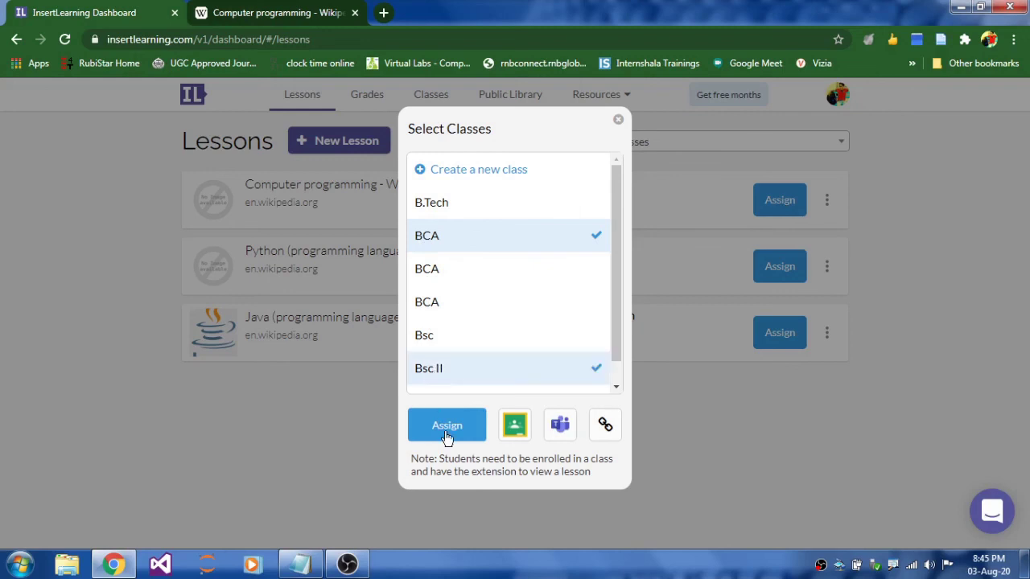
{"action": "left_click", "coordinate": [447, 436]}
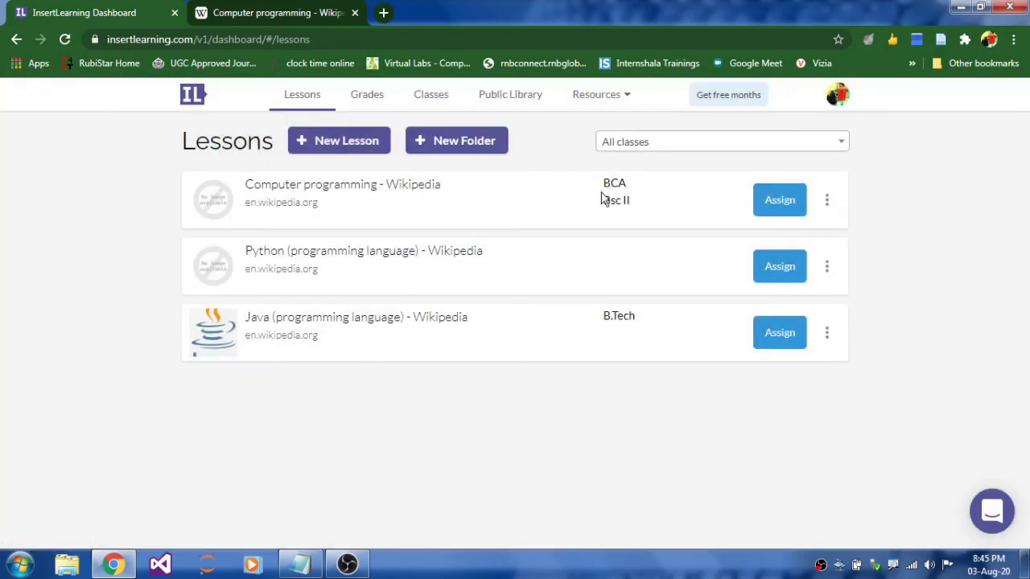
{"action": "left_click_drag", "start_coordinate": [602, 178], "coordinate": [631, 207]}
{"action": "left_click", "coordinate": [486, 416]}
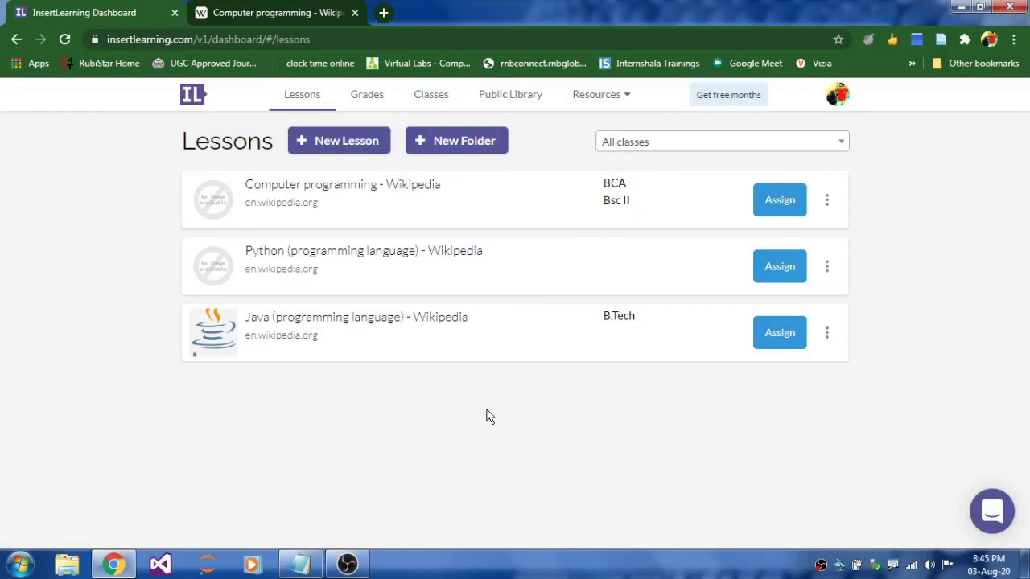